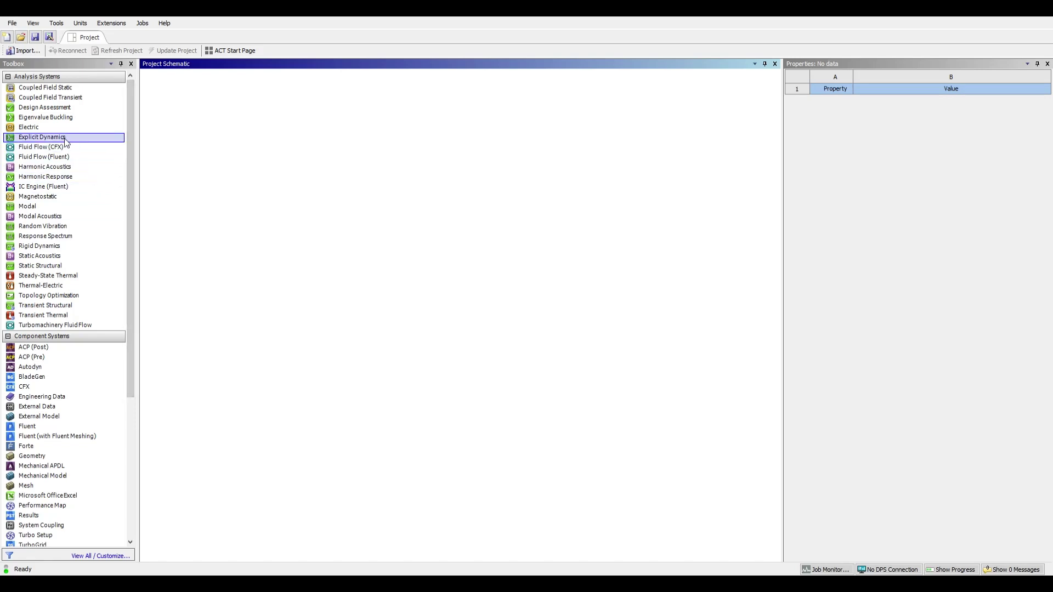
Step: Add a standalone Explicit Dynamics system to the schematic and name it 'Tensile Test'
left_click_drag(66, 142, 214, 133)
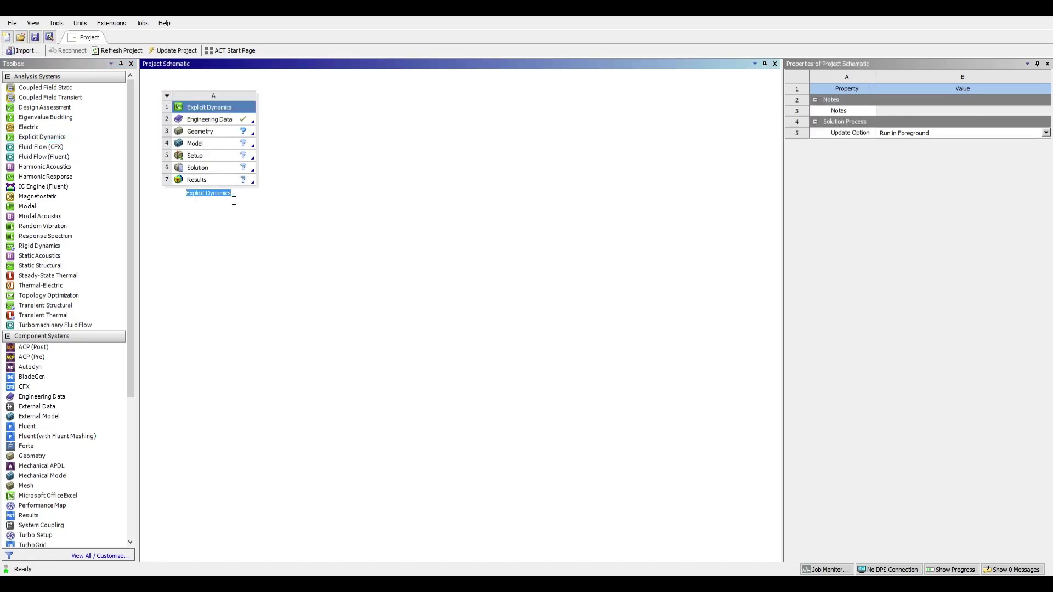
type("Tensile Test")
left_click(237, 224)
Step: Open the A2: Engineering Data view listing Structural Steel and its properties
double_click(229, 120)
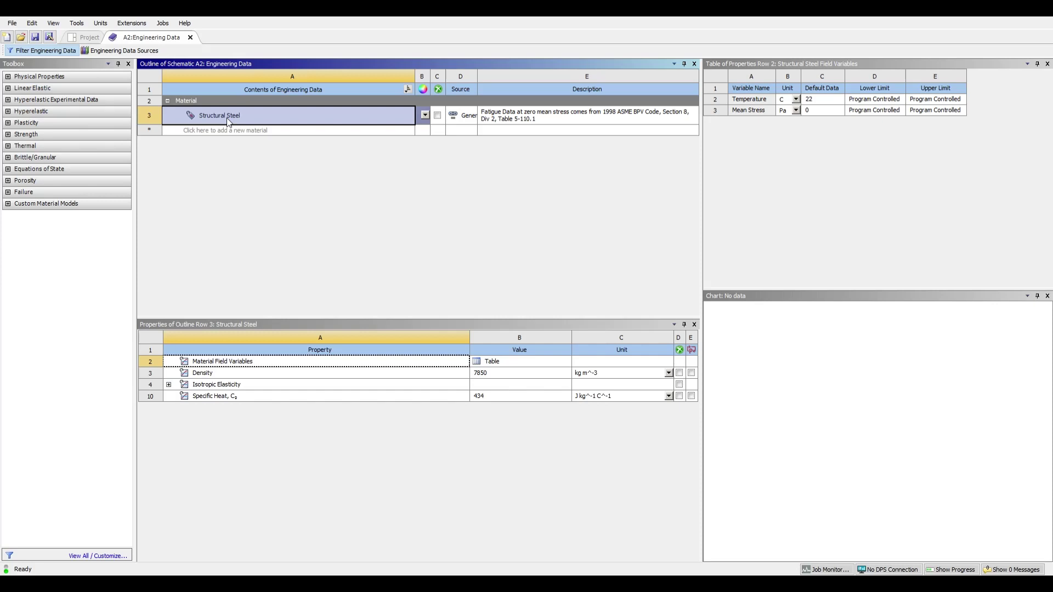
left_click(85, 37)
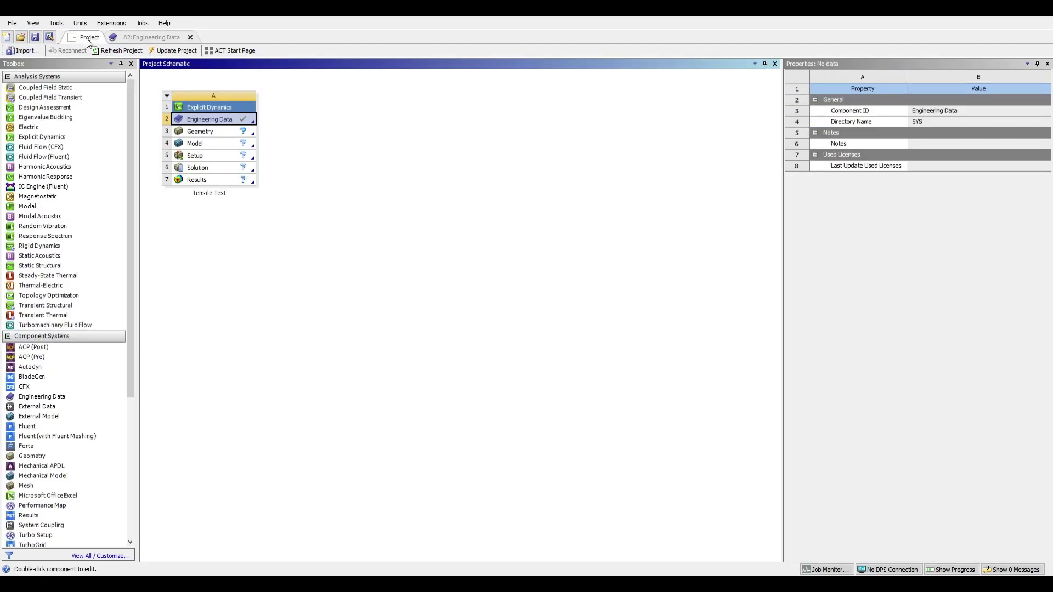
left_click(133, 38)
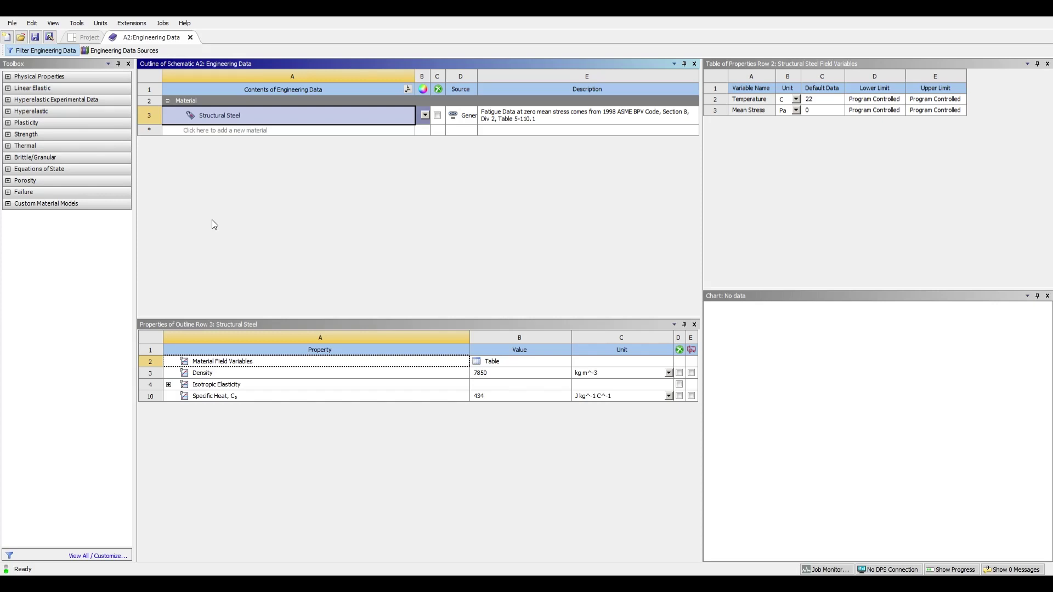
Step: Show the Engineering Data Sources libraries and Favorites (Air, Structural Steel, Water Liquid)
left_click(132, 53)
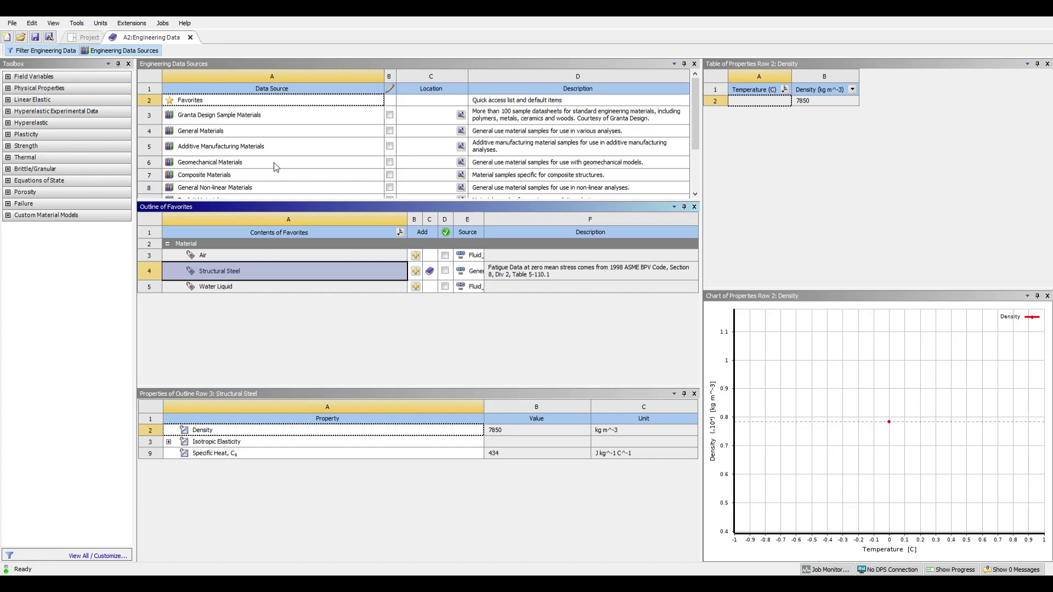
scroll(274, 162, "down", 2)
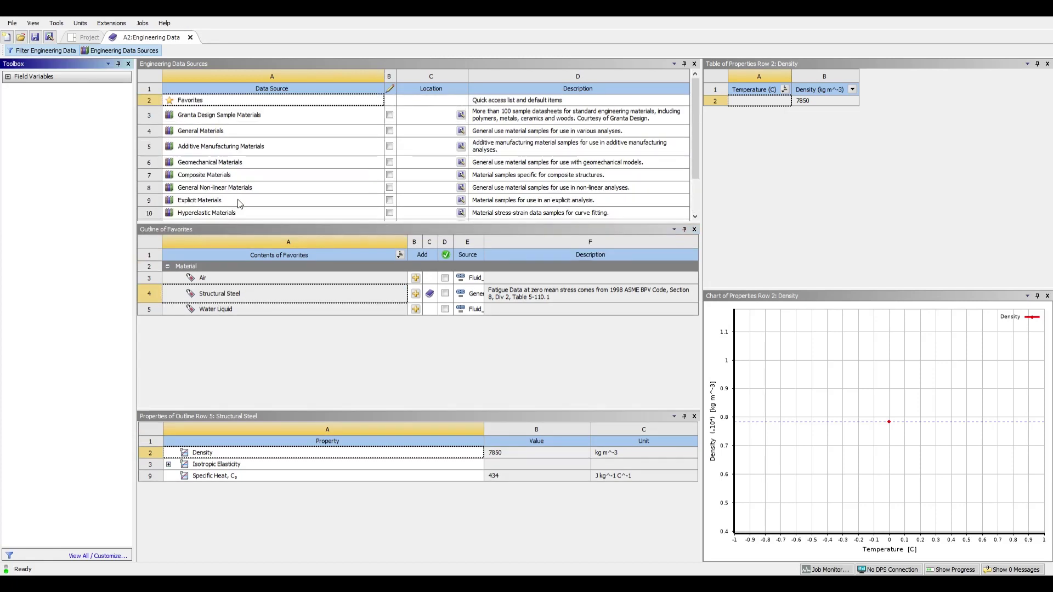
Step: In Explicit Materials, compare AL 2024 and AL 1100-O, then add AL 1100-O
left_click(240, 201)
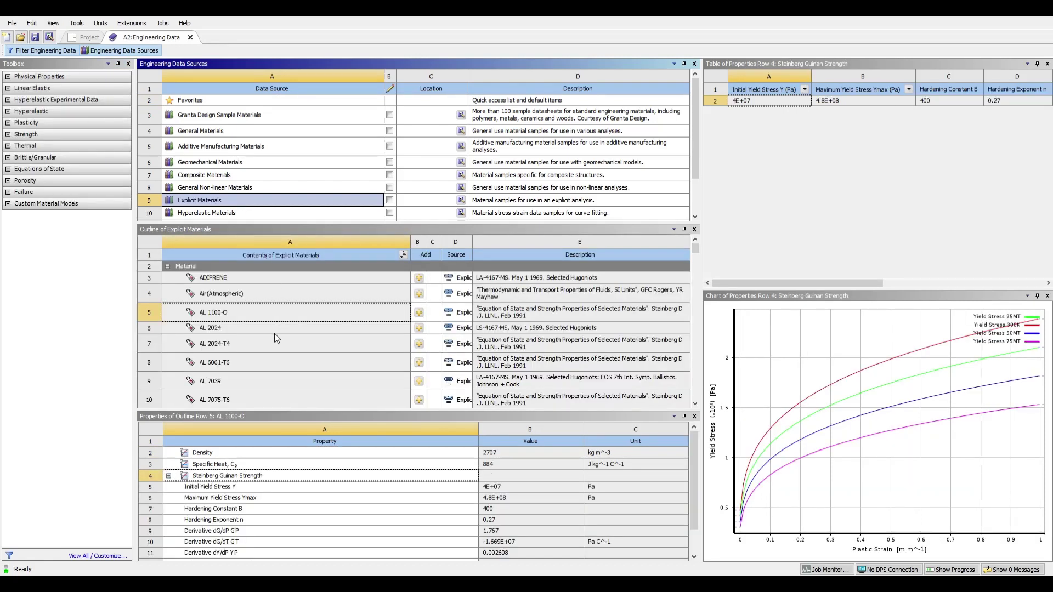
scroll(273, 337, "down", 5)
scroll(272, 337, "up", 5)
left_click(229, 328)
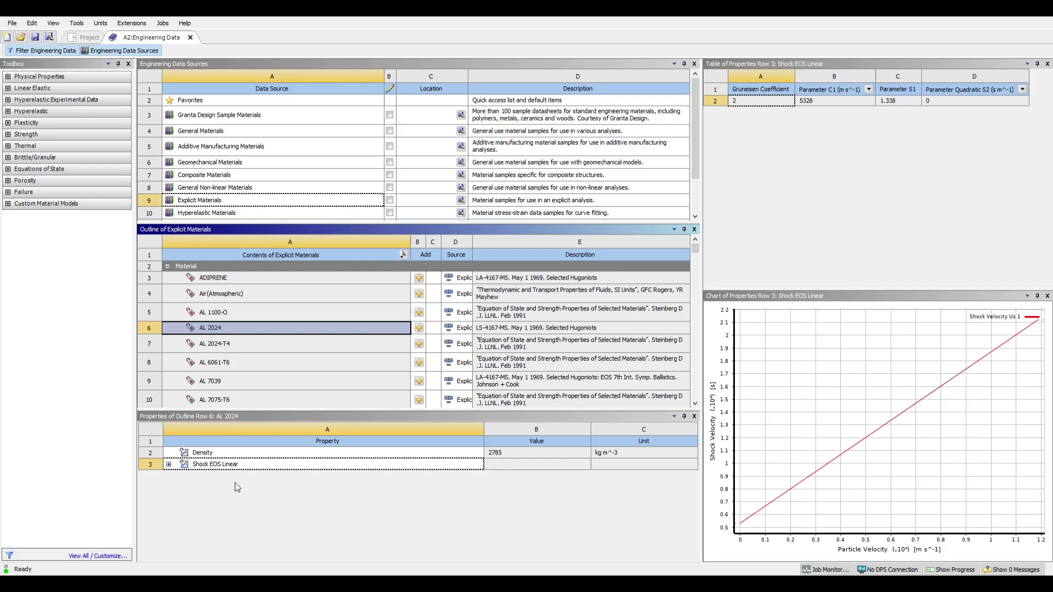
left_click(248, 312)
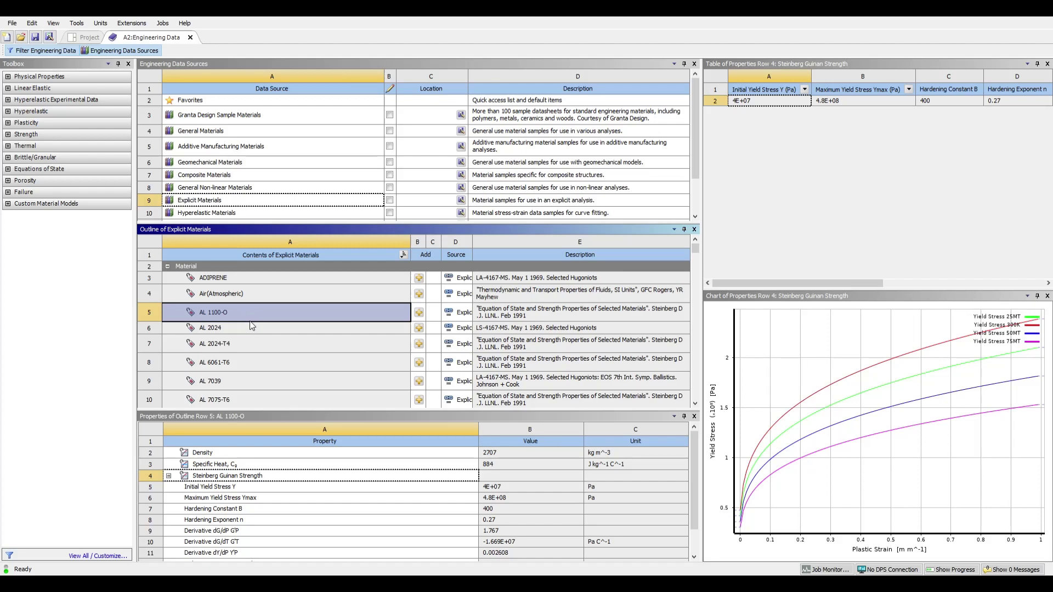
left_click(421, 314)
Step: Back on the project schematic, open system A's Geometry in SpaceClaim
left_click(88, 38)
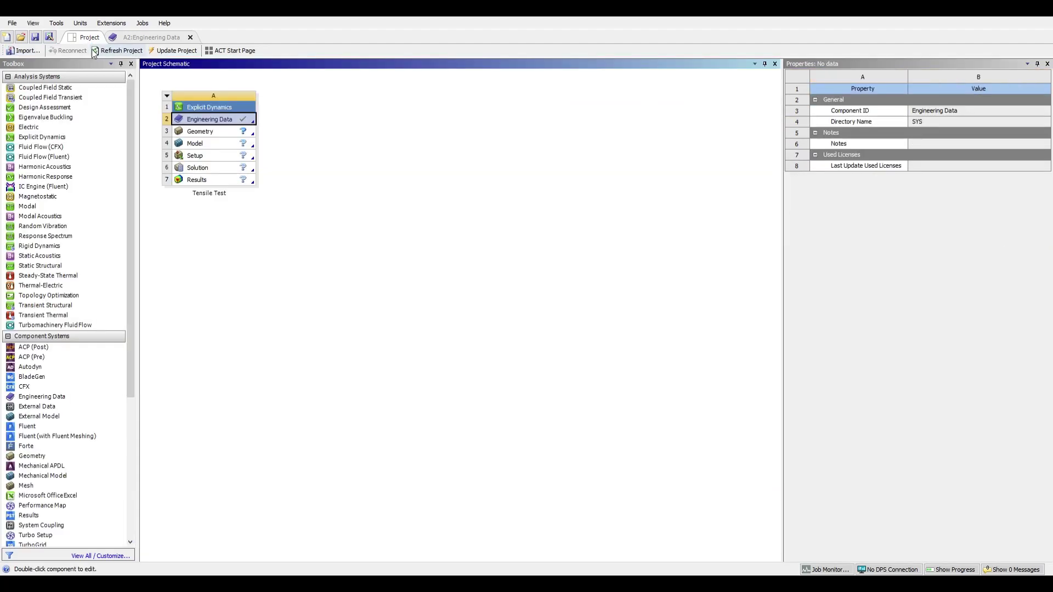
double_click(216, 133)
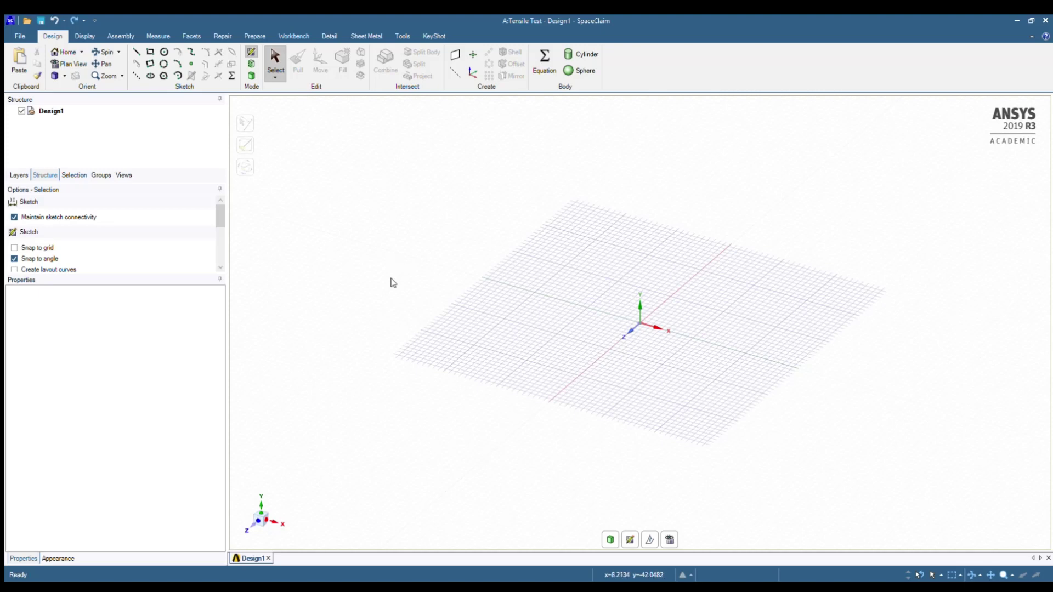
Step: Start a line sketch at the origin with 20 mm, 15 mm and 60 mm edges
left_click(136, 53)
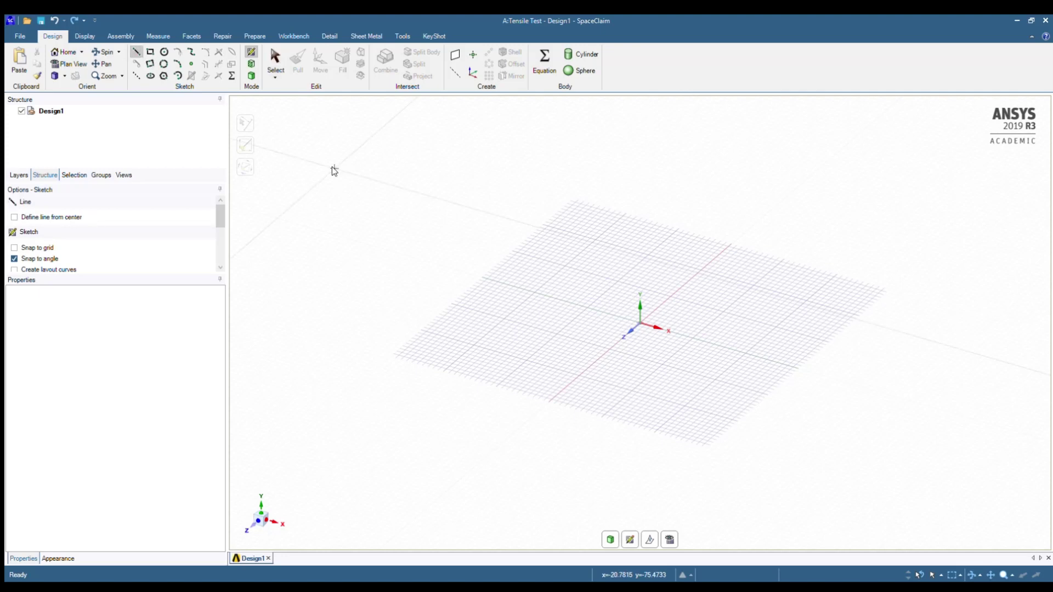
left_click(640, 326)
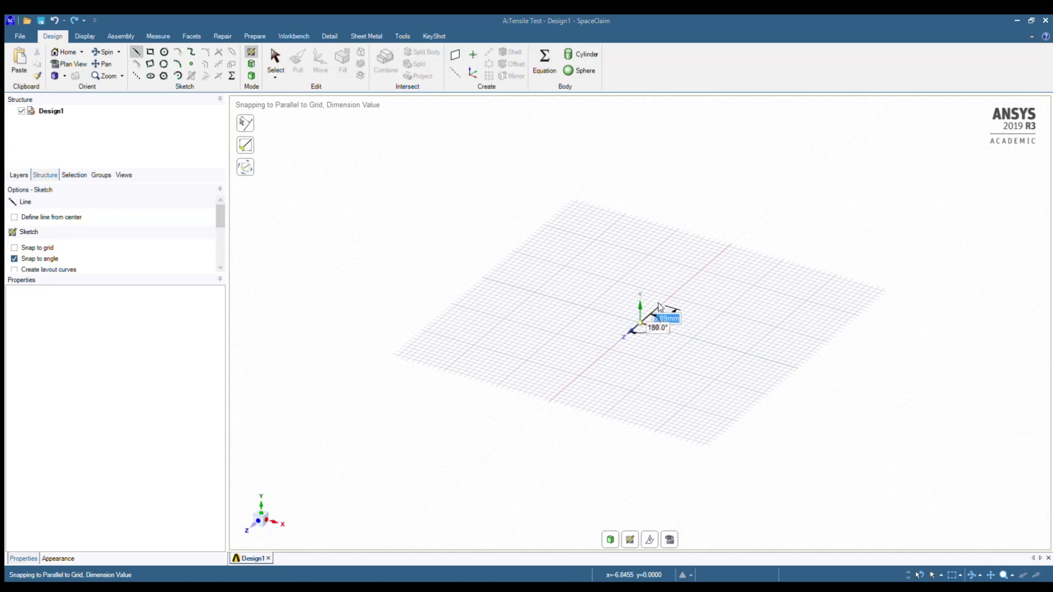
type("20")
key("Return")
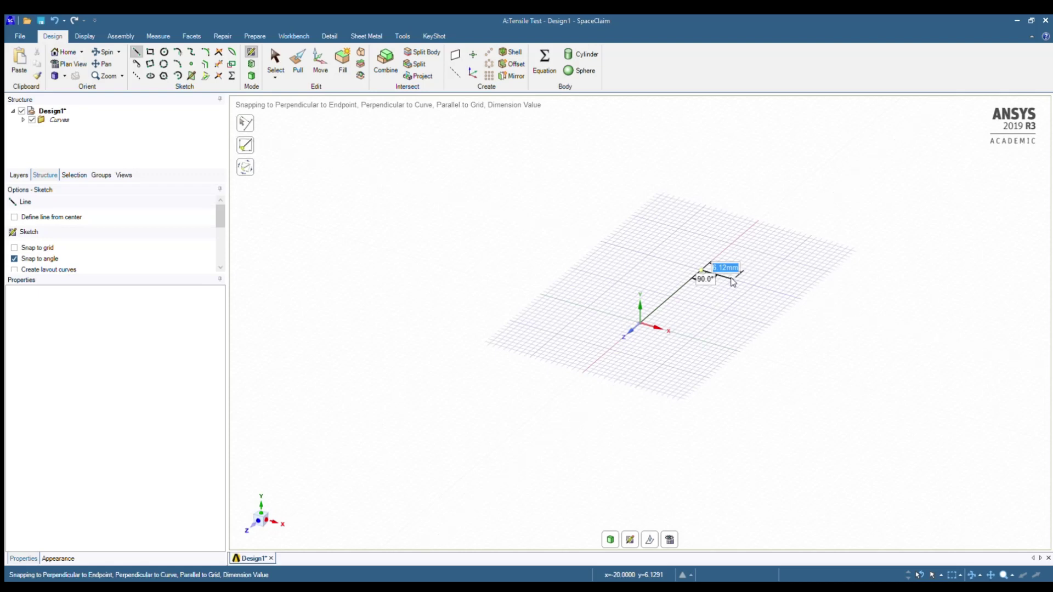
type("15")
key("Return")
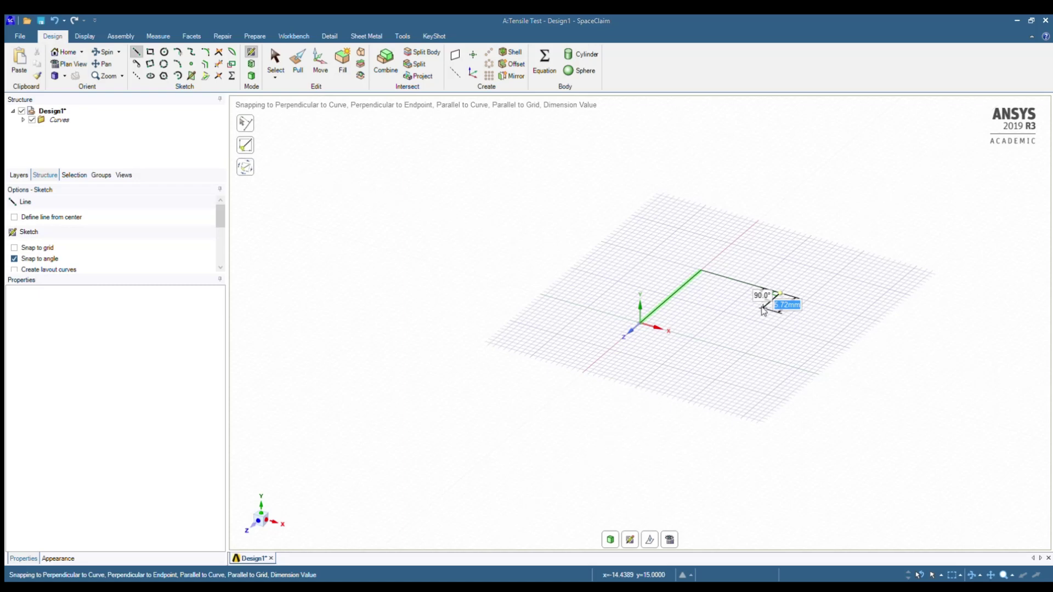
left_click(735, 331)
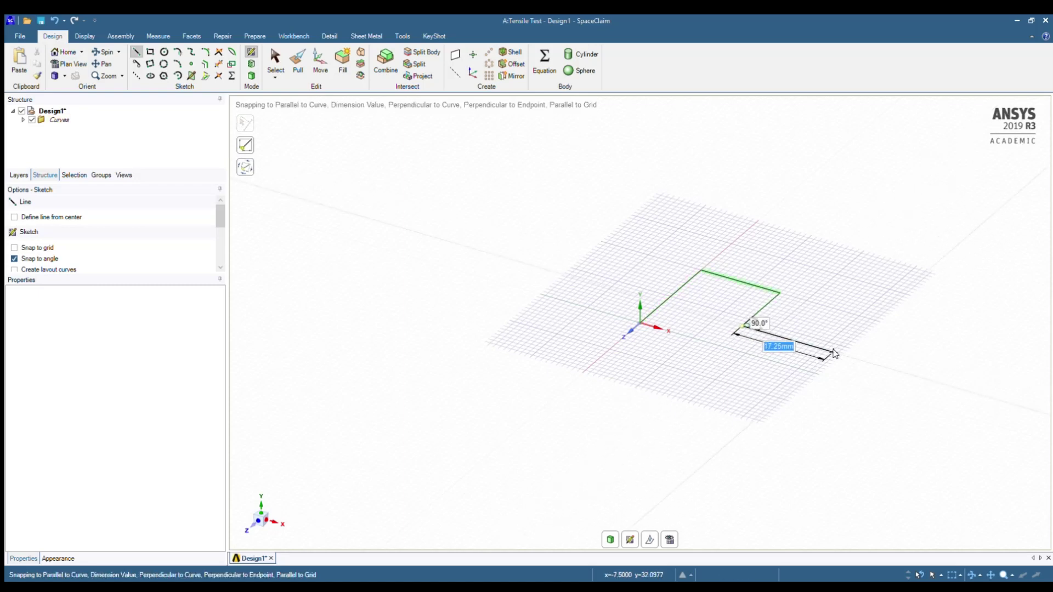
type("60")
key("Return")
Step: Sketch the far grip end and opposite long edge, closing the outline at the origin
scroll(932, 384, "down", 2)
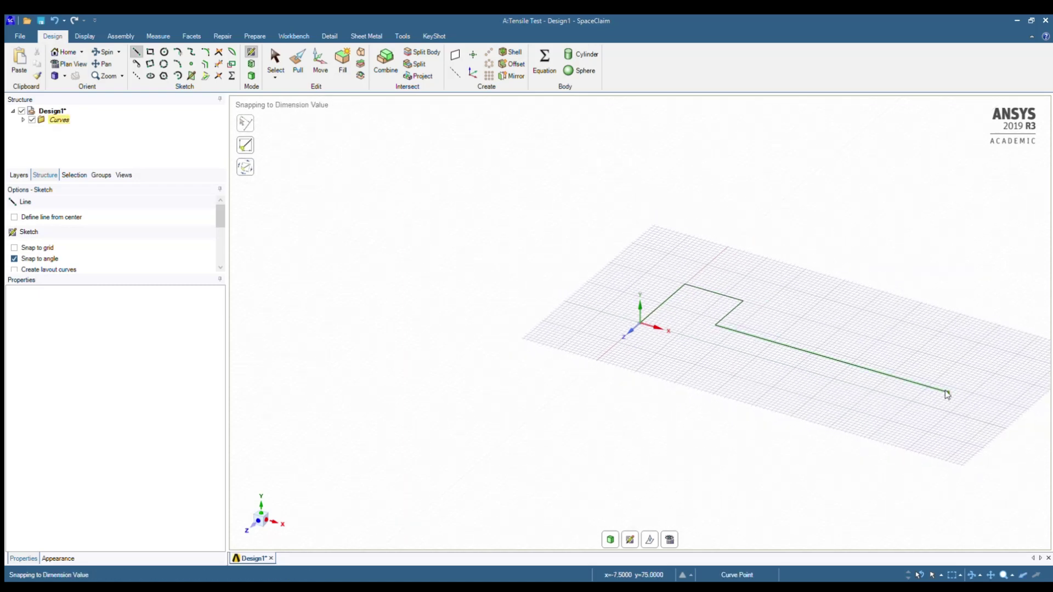
left_click(1009, 380)
left_click(1034, 385)
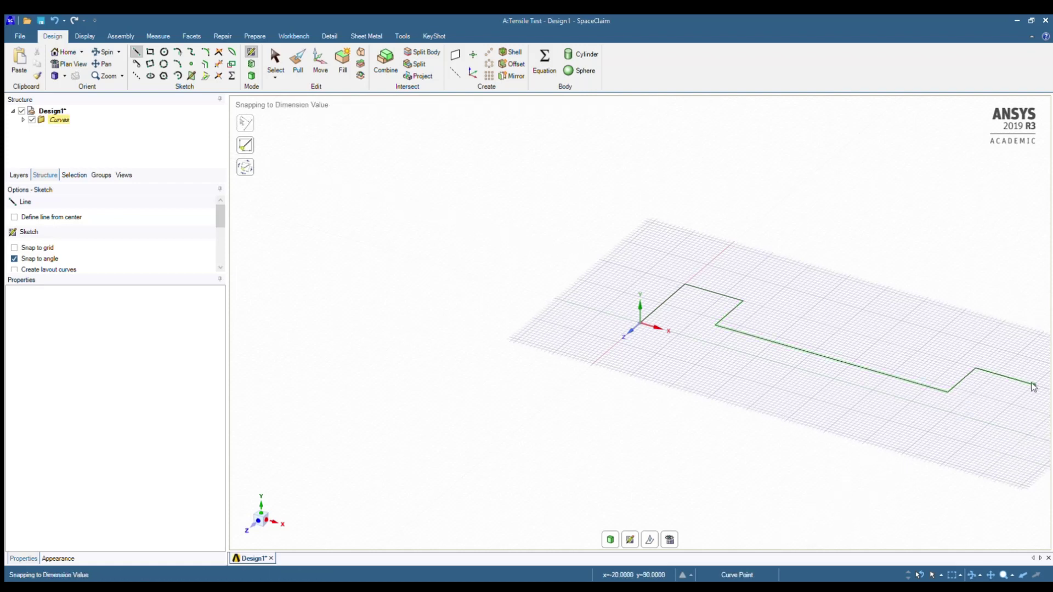
left_click(945, 463)
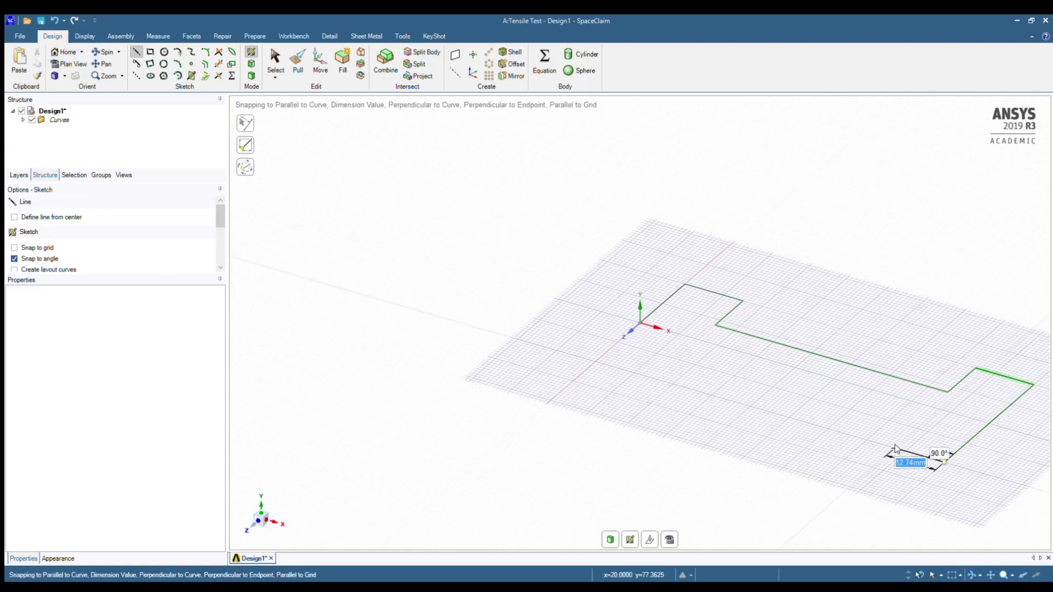
left_click(888, 446)
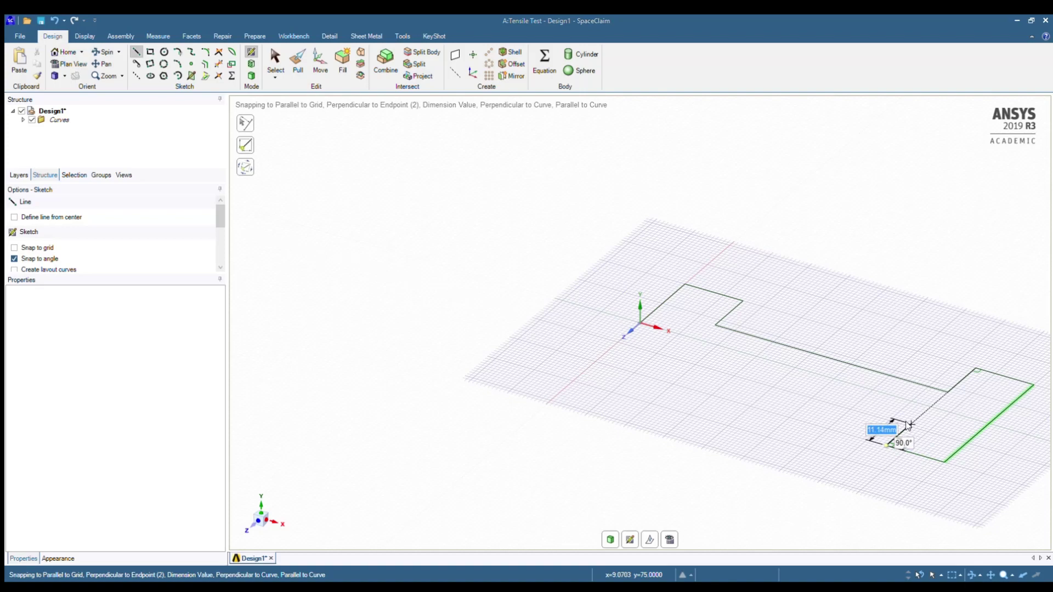
left_click(683, 357)
left_click(655, 378)
left_click(597, 365)
left_click(640, 324)
mouse_move(797, 388)
middle_mouse_down()
mouse_move(788, 397)
mouse_move(705, 291)
mouse_move(679, 313)
middle_mouse_up()
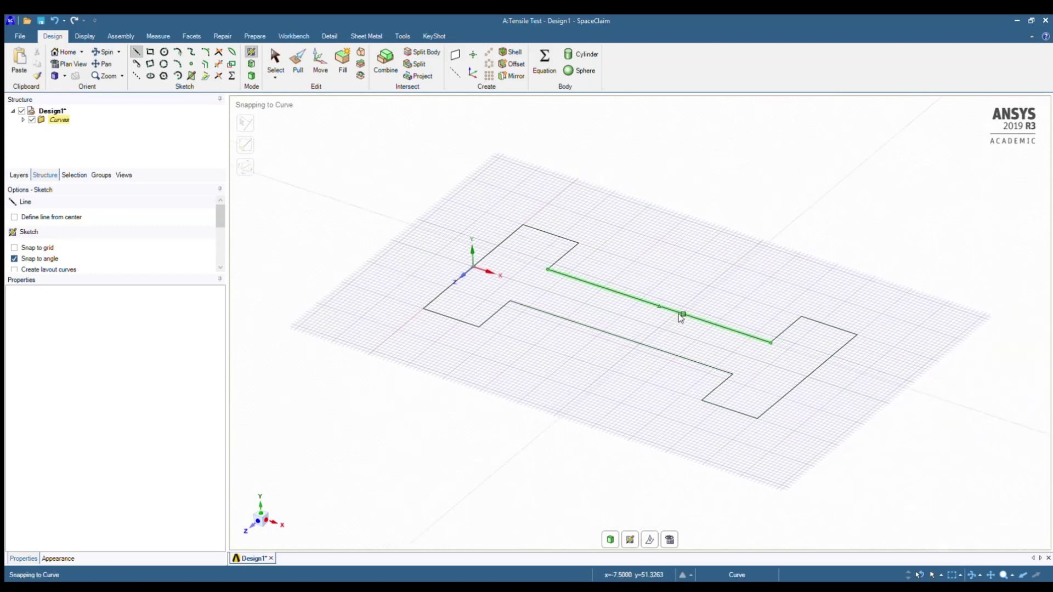
Step: Pull the dog-bone face into a 10 mm thick solid and save the design
left_click(301, 70)
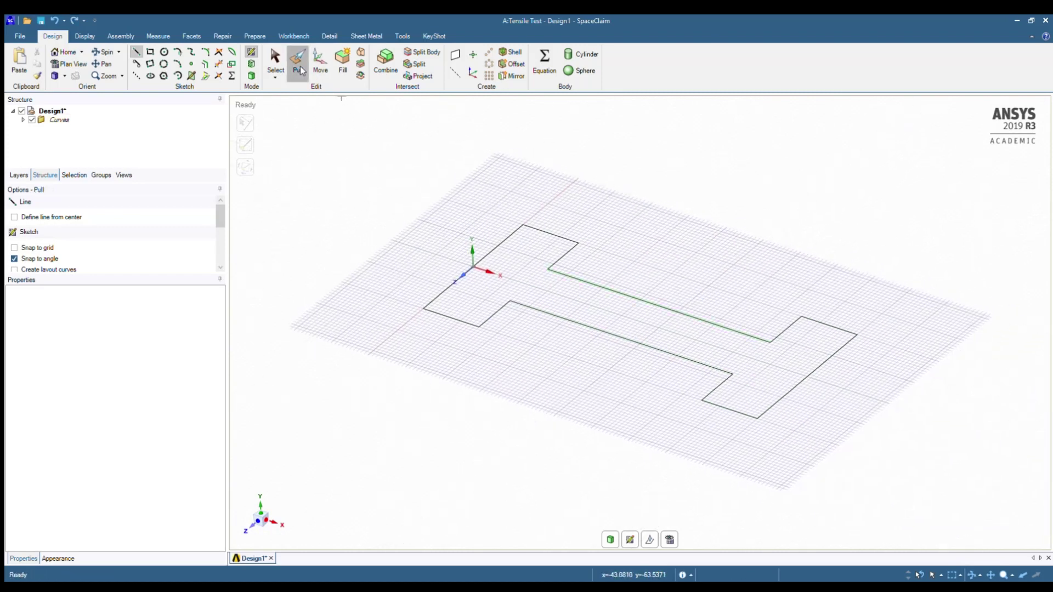
left_click(552, 287)
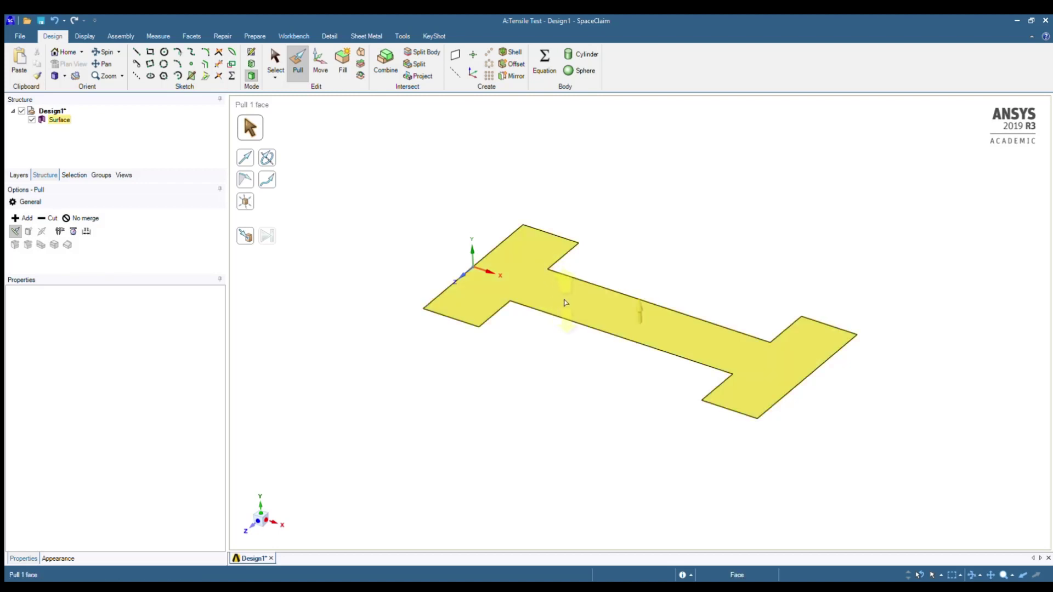
left_click_drag(564, 300, 567, 298)
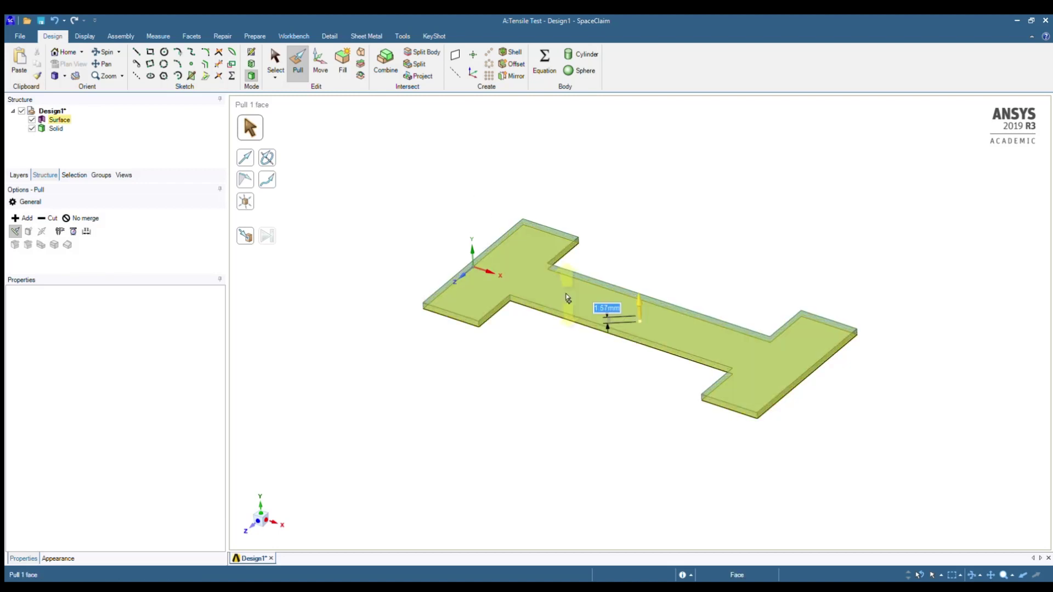
type("10")
key("Return")
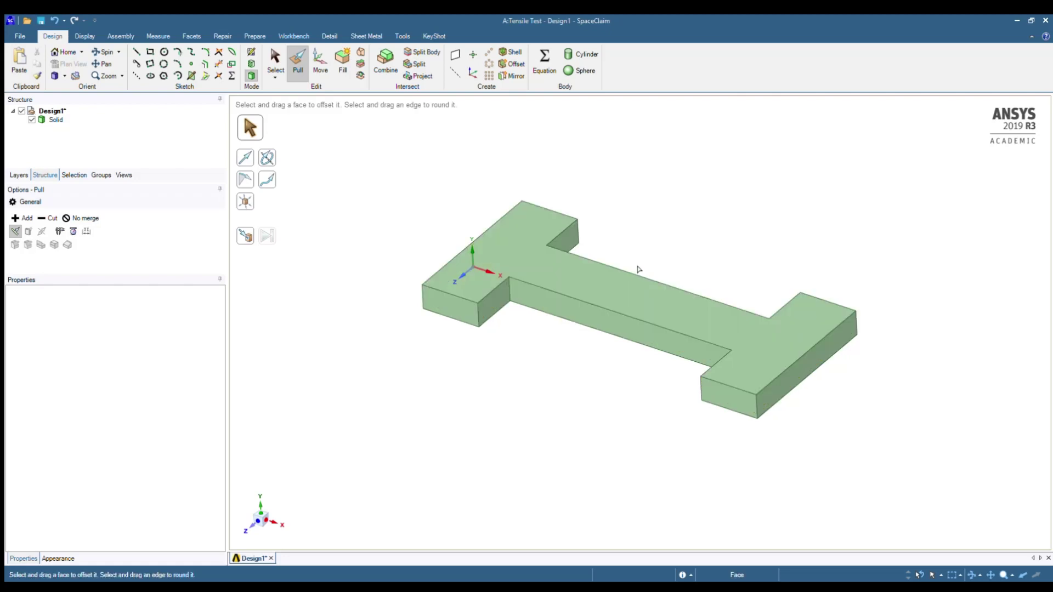
key("ctrl+s")
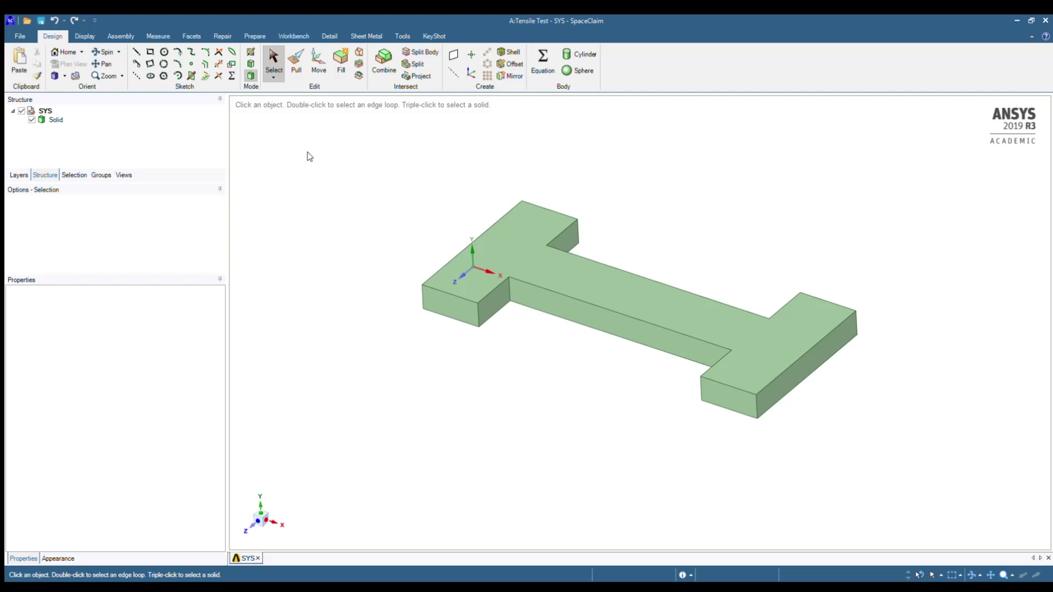
Step: Round the first two inner corners where the gauge section meets the end tabs
left_click(296, 71)
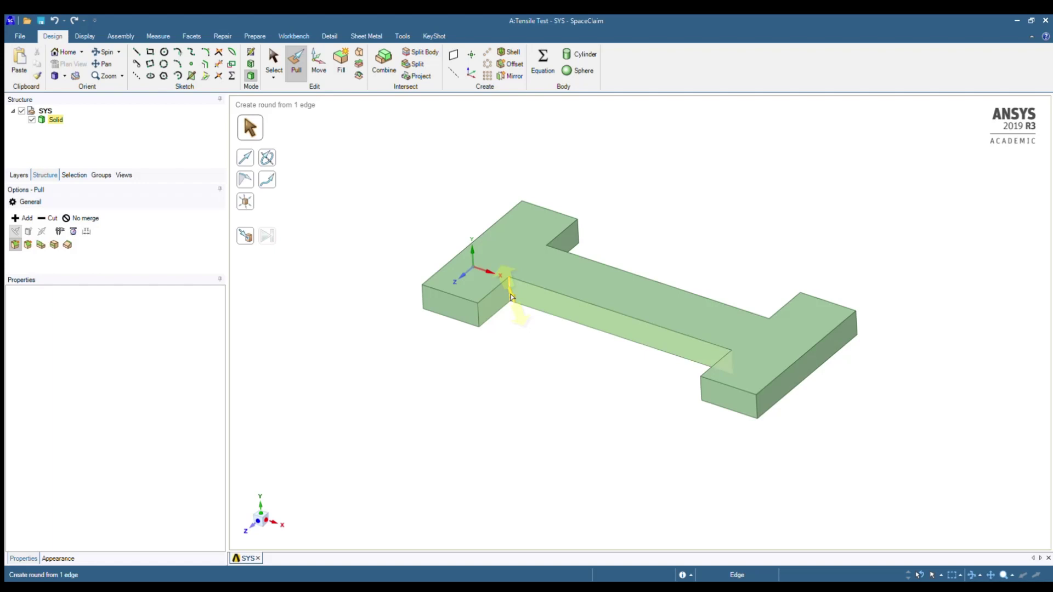
left_click(510, 296)
left_click_drag(510, 299, 531, 385)
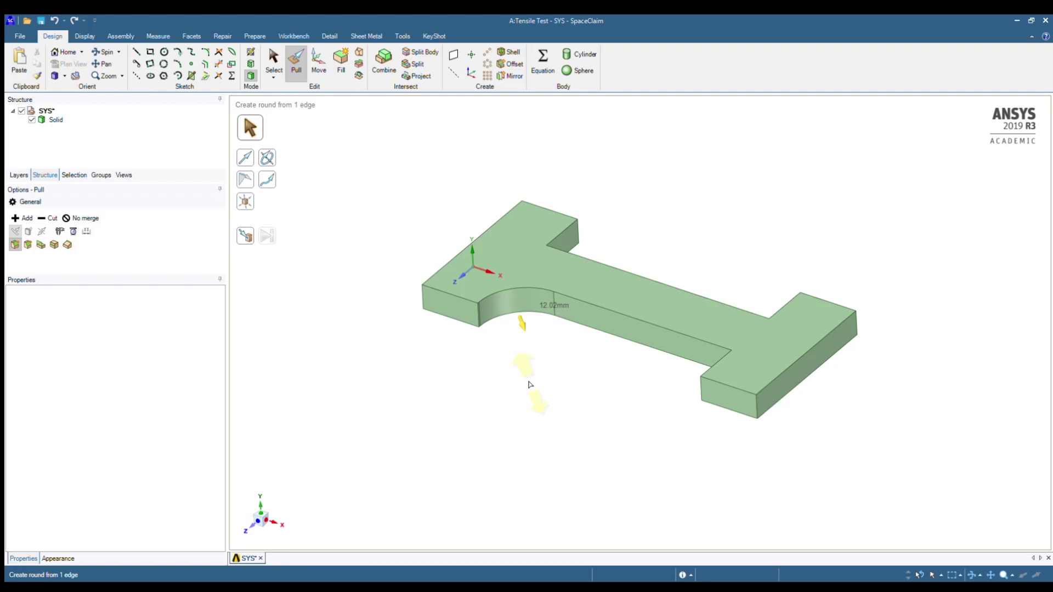
left_click_drag(530, 385, 530, 385)
middle_click_drag(577, 353, 676, 369)
left_click_drag(740, 368, 729, 377)
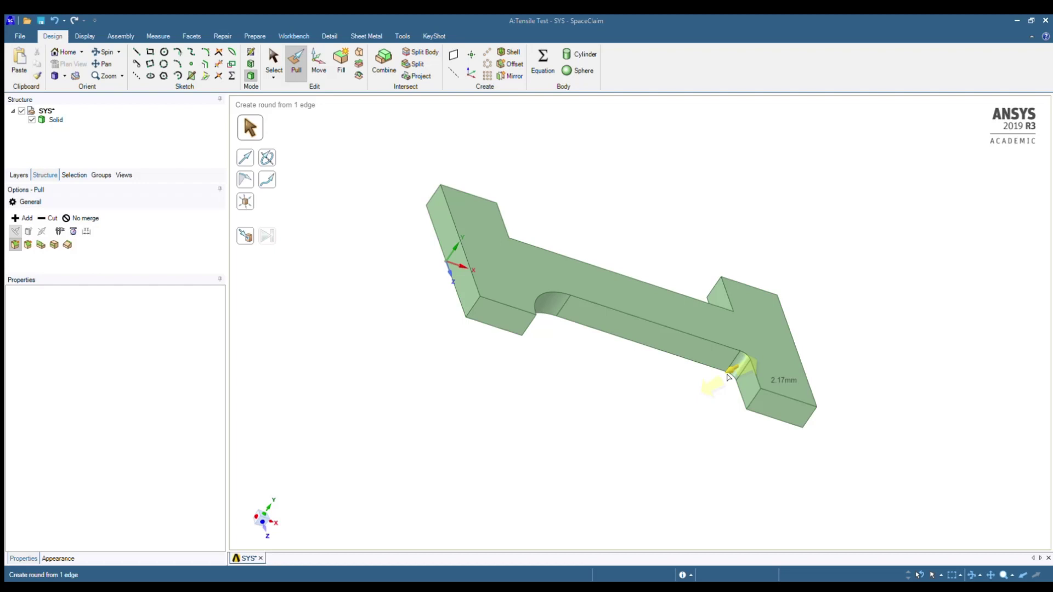
left_click(635, 287)
Step: Round the remaining two inner corners and check all four fillets
middle_click_drag(768, 328, 600, 433)
left_click(636, 172)
left_click_drag(639, 174, 641, 173)
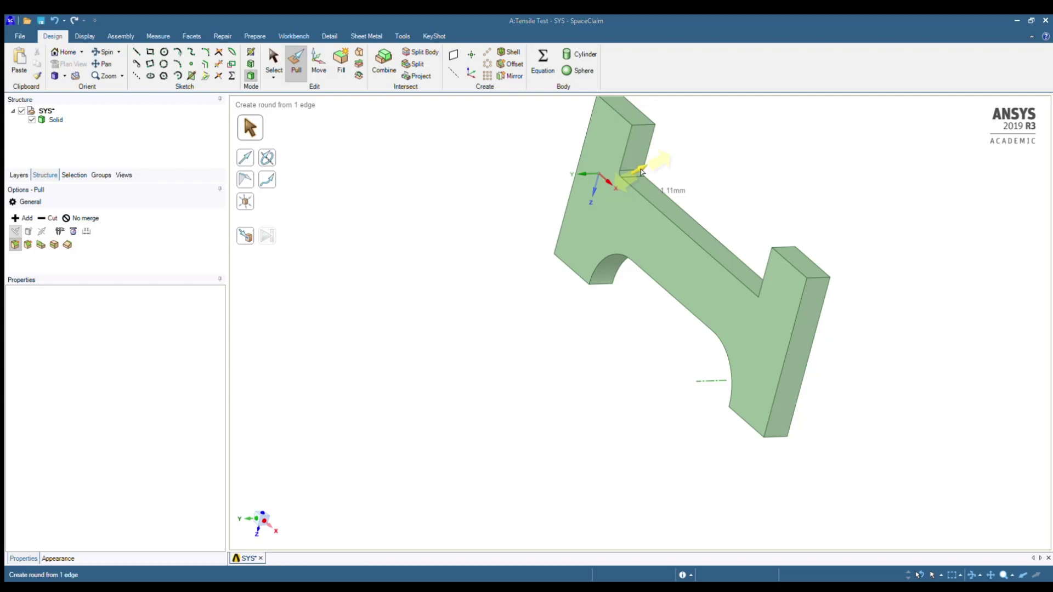
left_click_drag(640, 172, 640, 169)
left_click(707, 247)
middle_click_drag(708, 247, 799, 317)
left_click(799, 317)
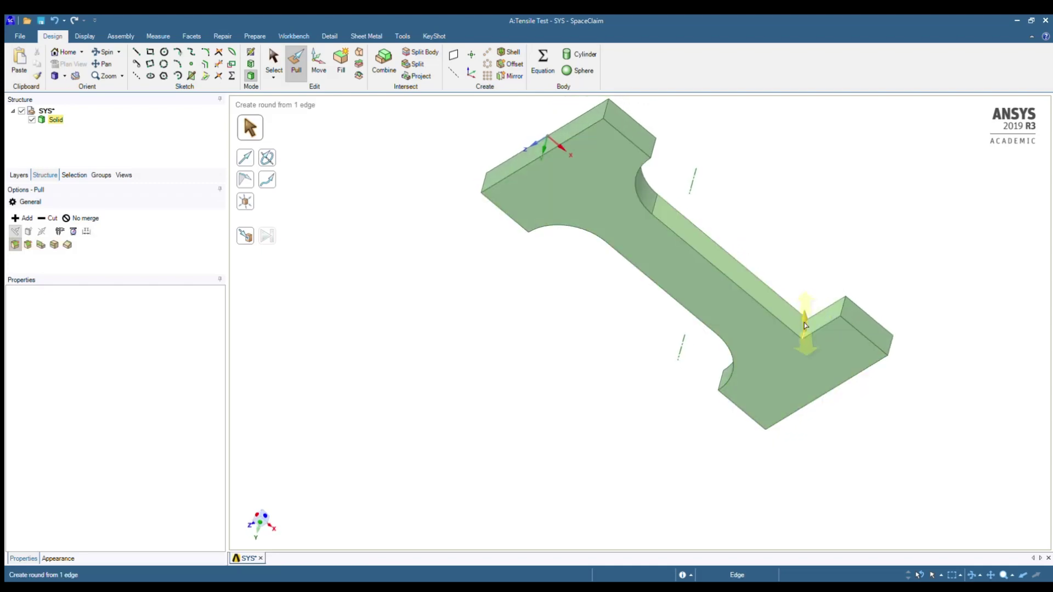
left_click_drag(806, 326, 805, 320)
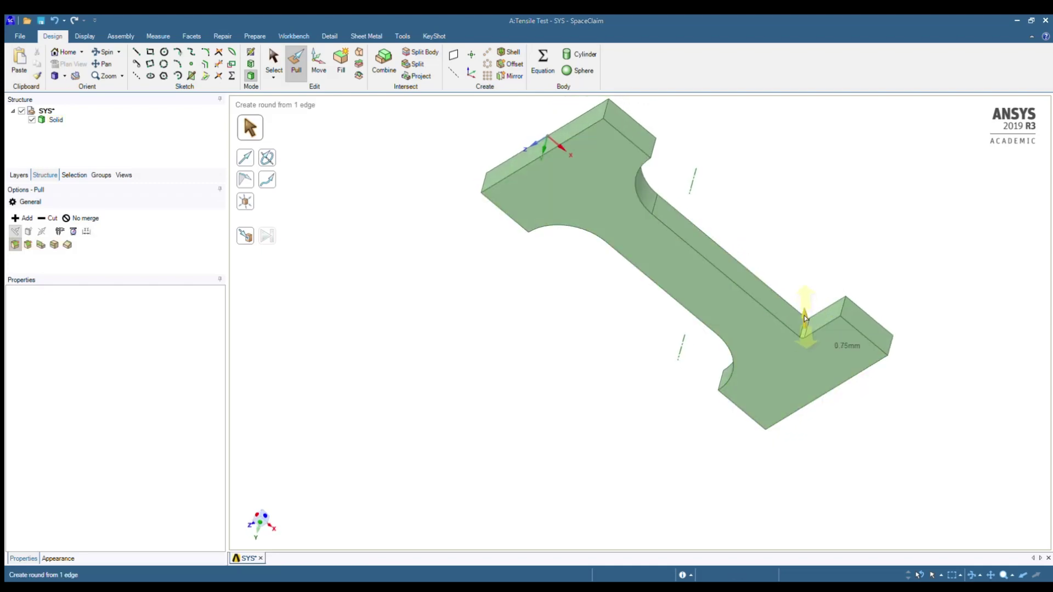
left_click_drag(804, 319, 805, 319)
middle_click_drag(637, 313, 676, 175)
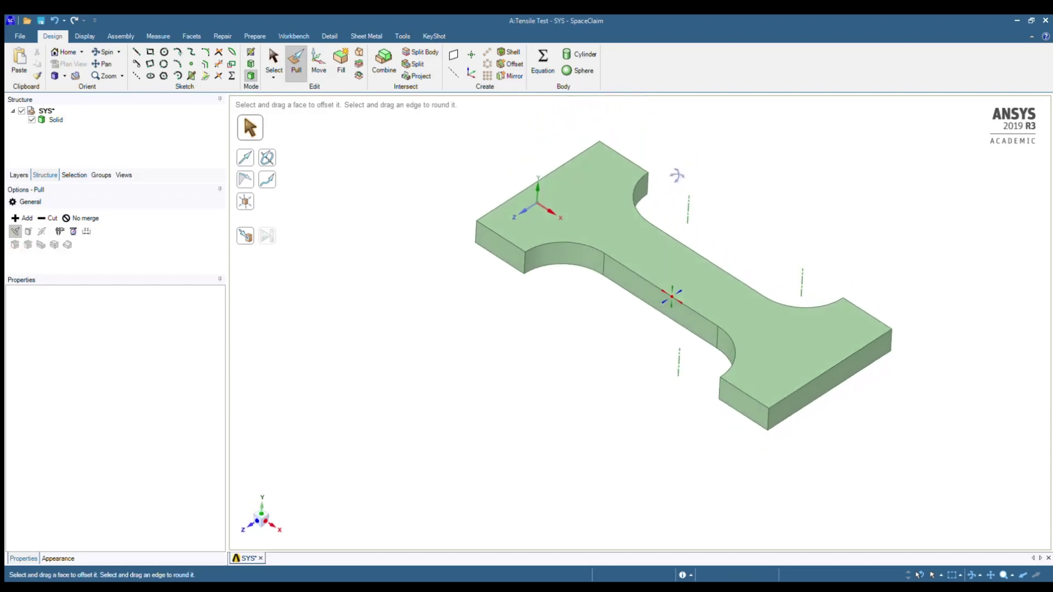
left_click(657, 257)
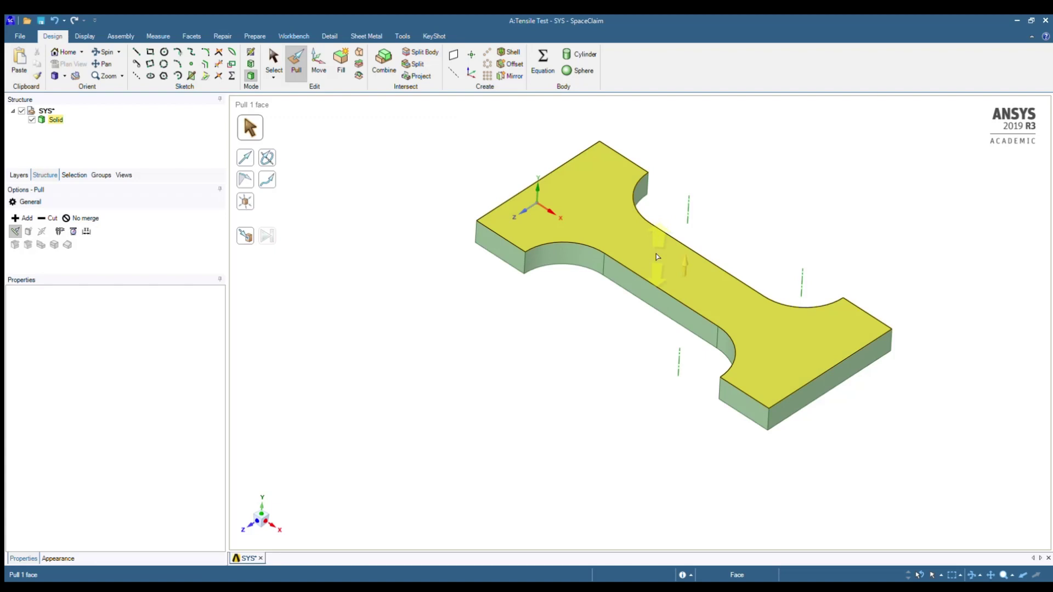
left_click(751, 193)
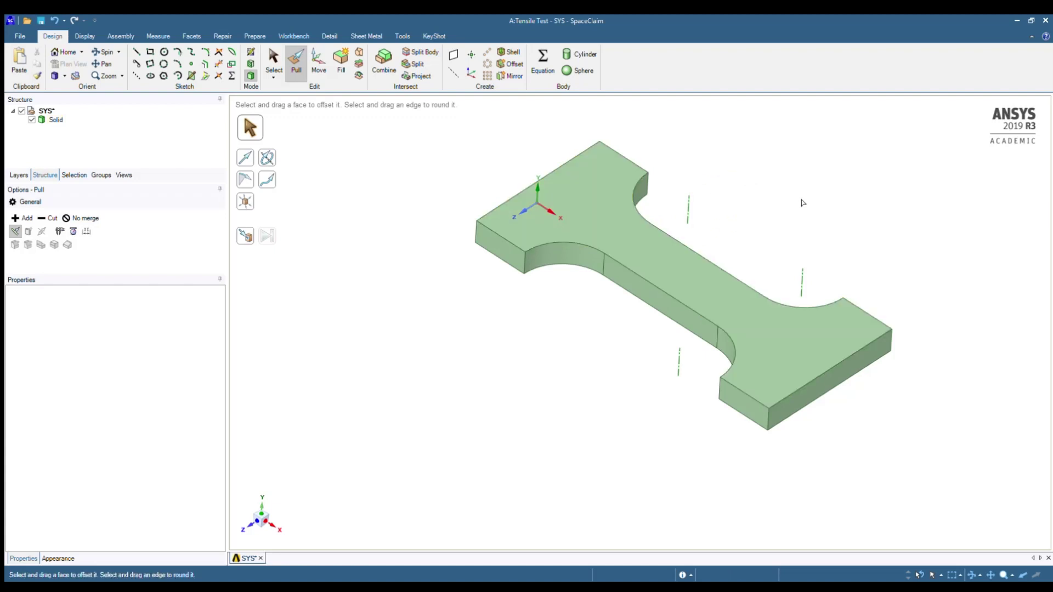
Step: Close SpaceClaim, saving the rounded geometry and returning to the project schematic
left_click(1047, 22)
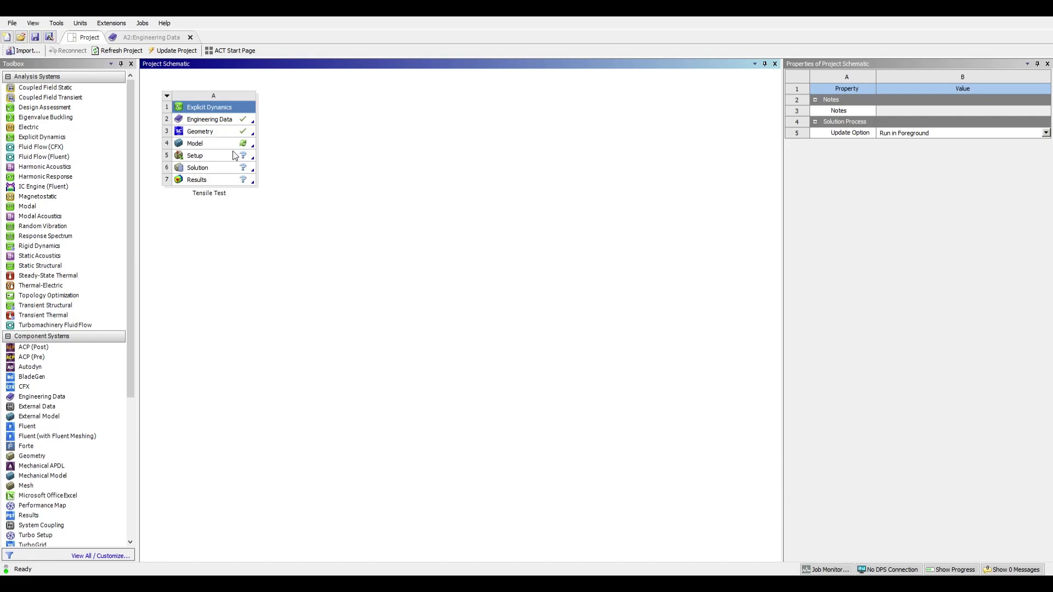
Step: Launch Mechanical from the Model cell and select the SYS\Solid body under Geometry
double_click(214, 142)
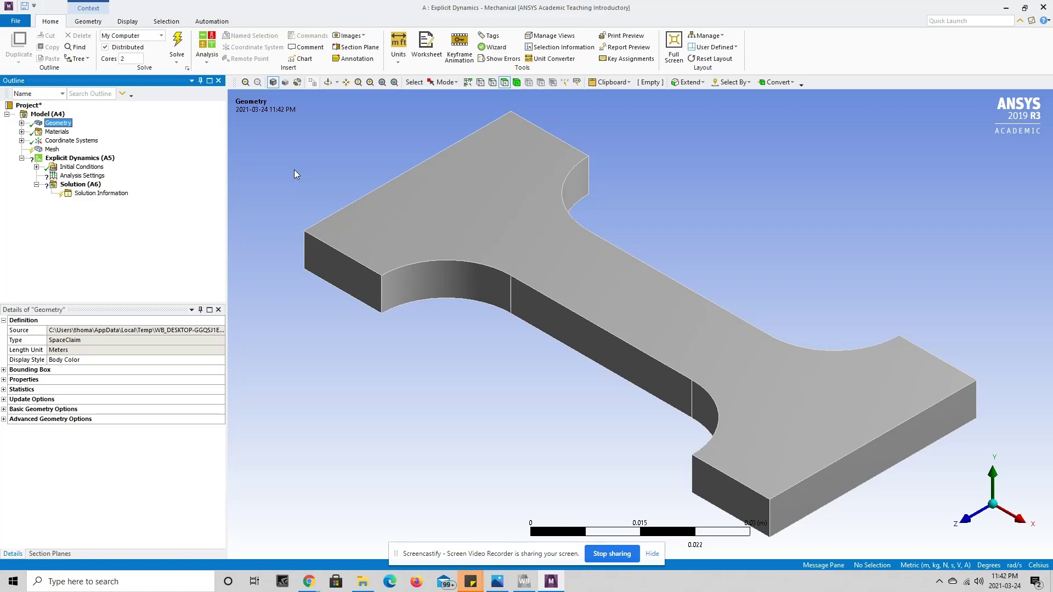
left_click(21, 123)
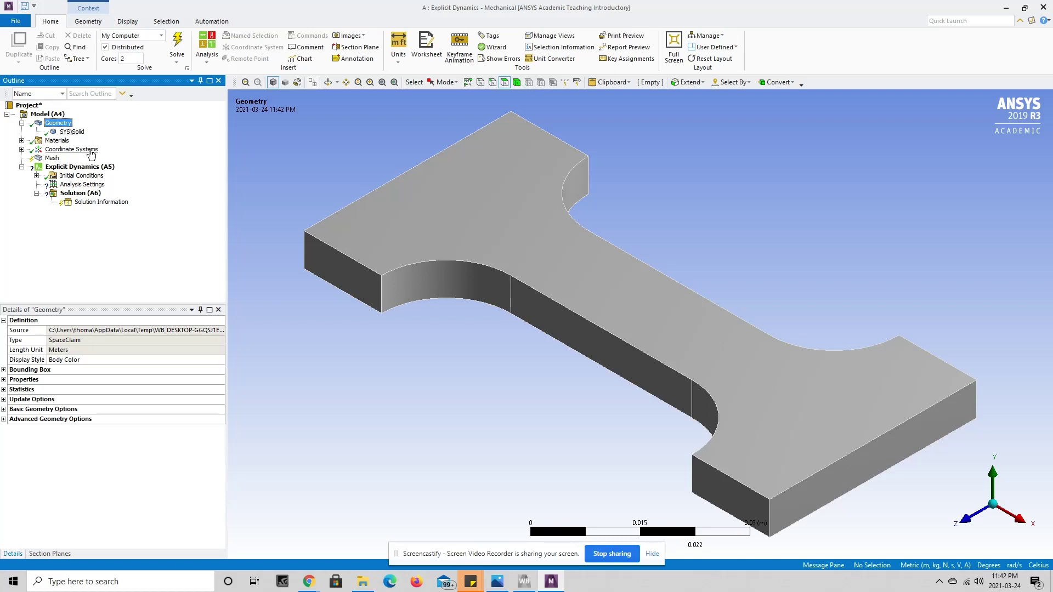
left_click(76, 132)
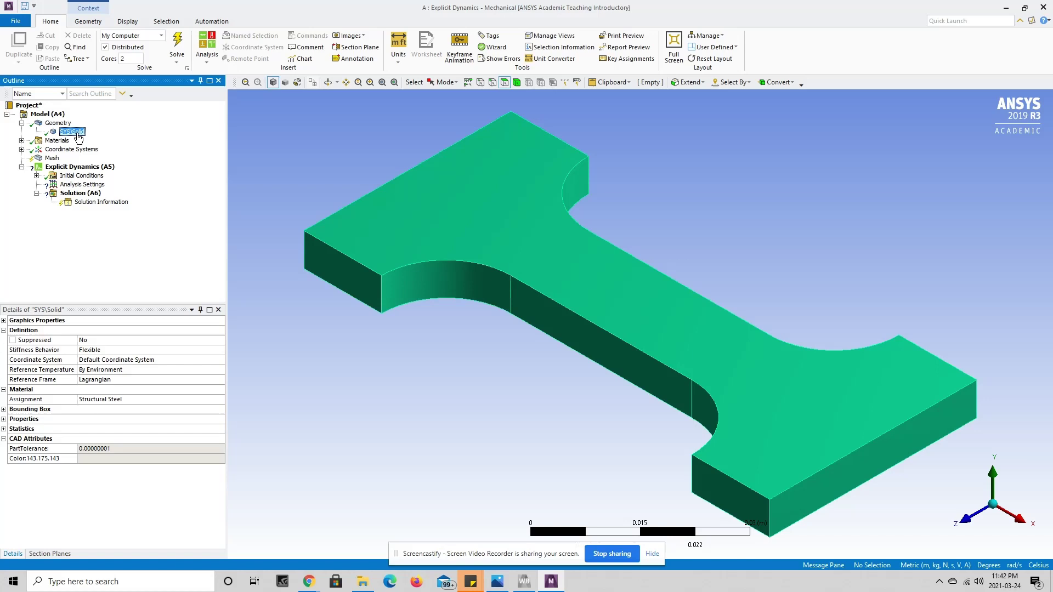
Step: Change the SYS\Solid specimen's material from Structural Steel to AL 1100-O
left_click(135, 403)
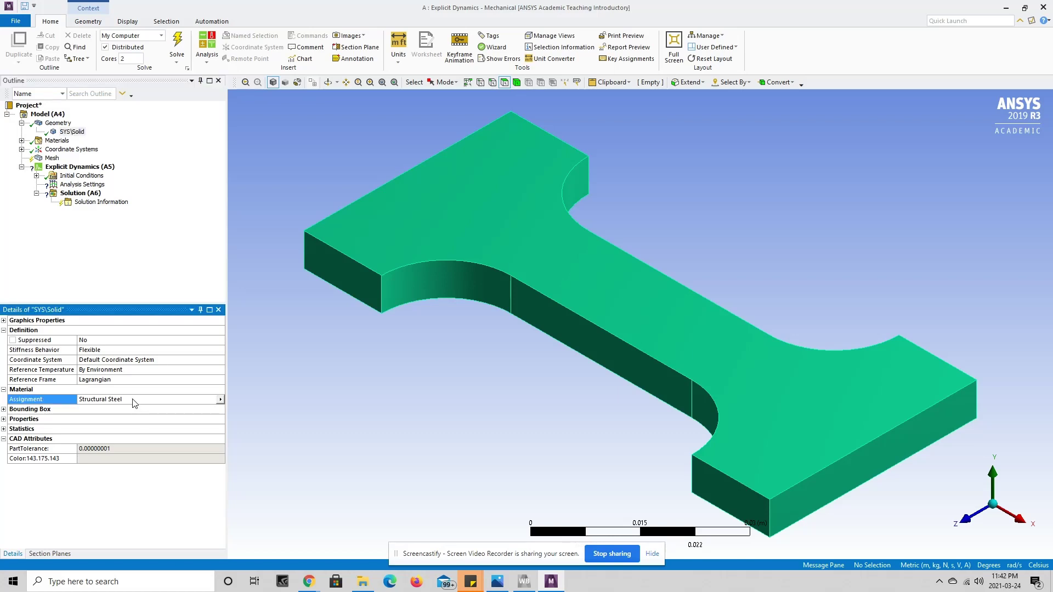
left_click(220, 400)
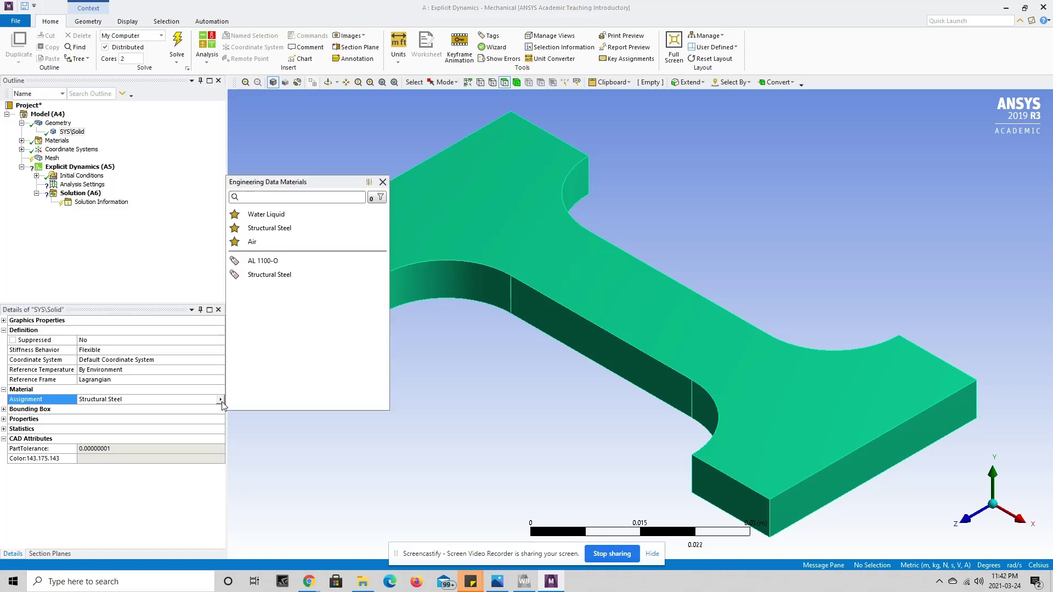
left_click(262, 263)
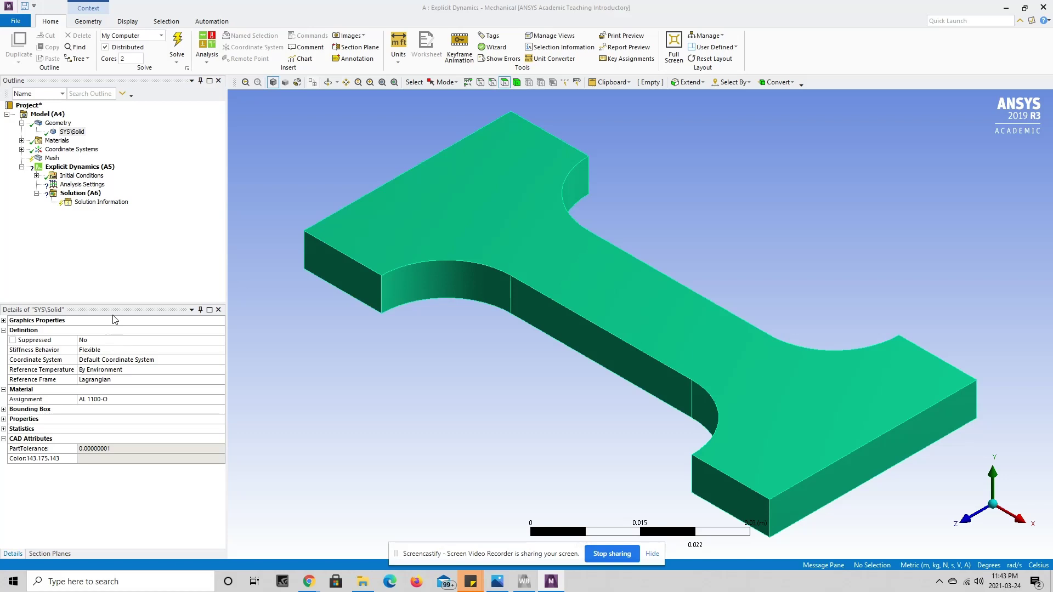
Step: Generate the initial hexahedral mesh on the dog-bone specimen from the Mesh branch
left_click(55, 161)
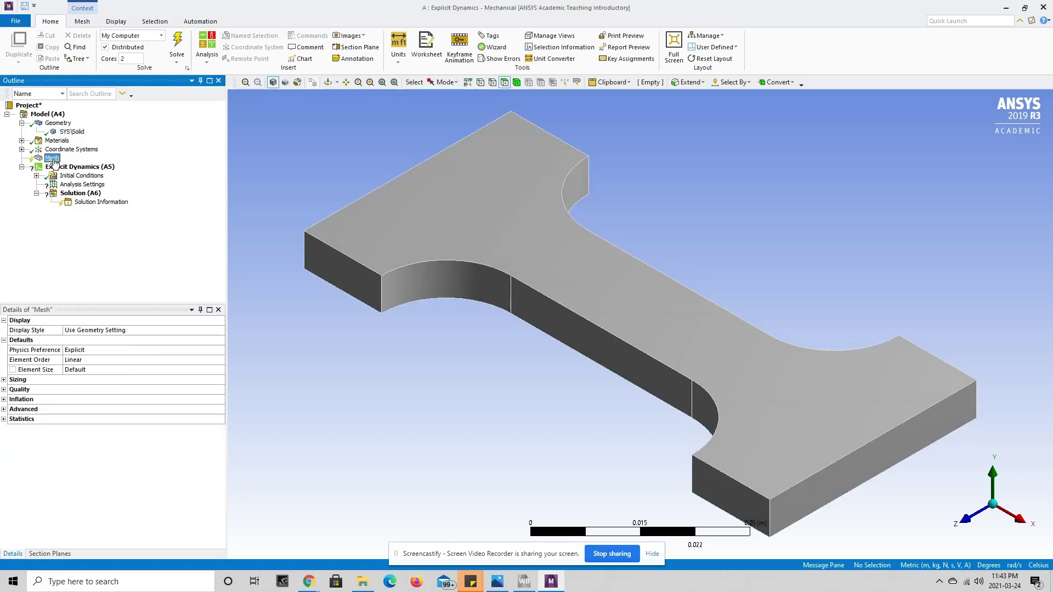
right_click(55, 161)
mouse_move(89, 169)
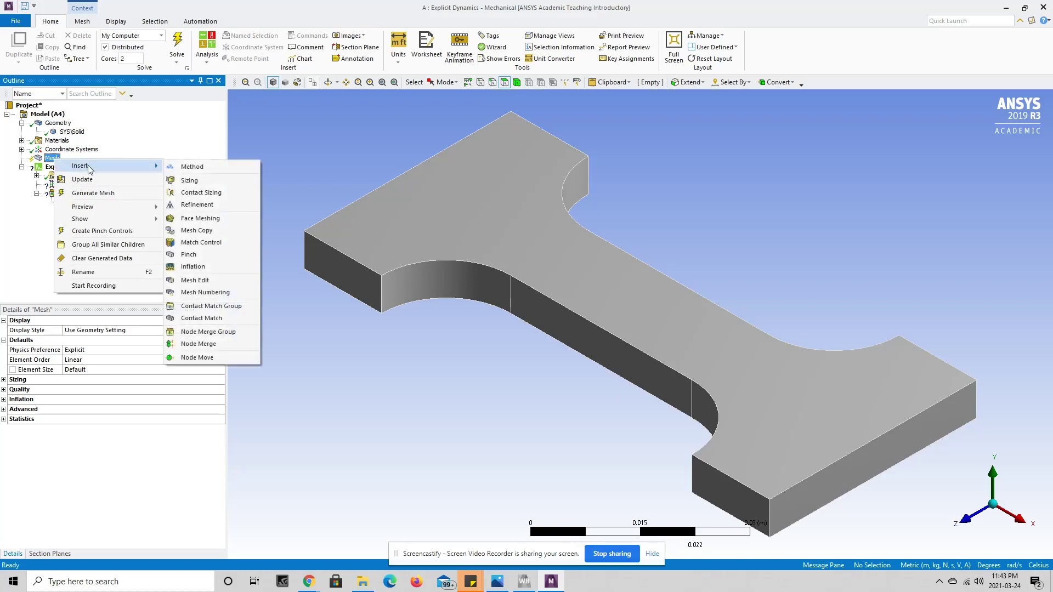
left_click(97, 195)
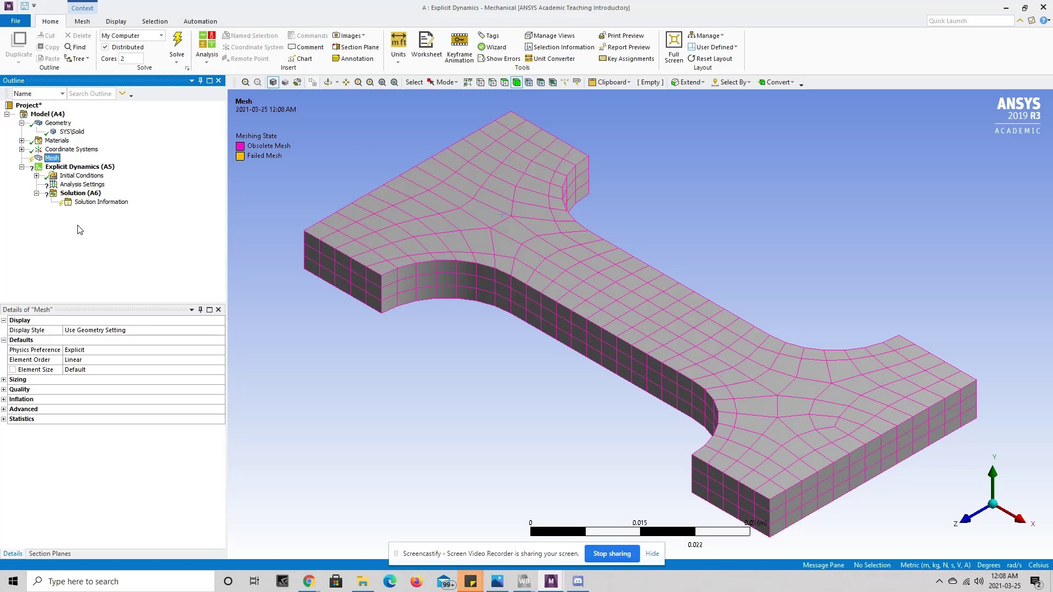
Step: Add a Sizing control to the mesh, scoped to the whole specimen body
right_click(55, 161)
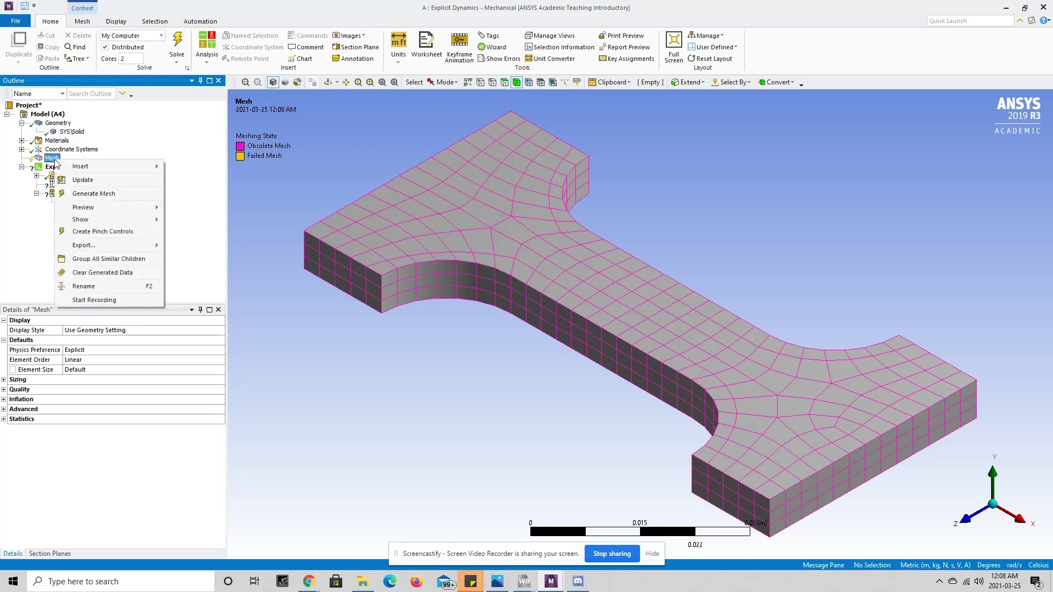
mouse_move(83, 166)
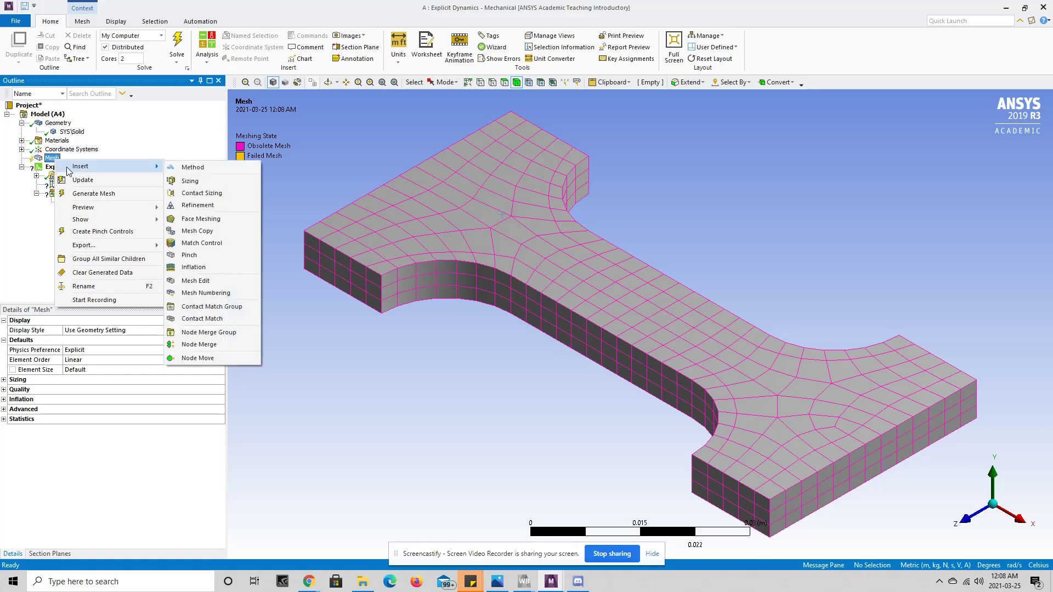
left_click(175, 183)
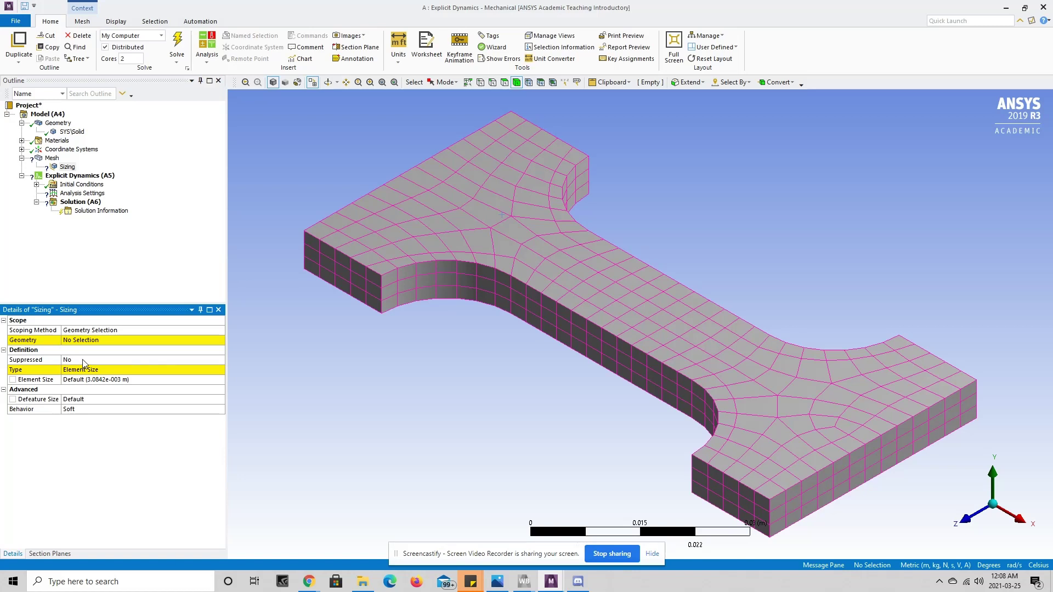
left_click(518, 85)
left_click(462, 201)
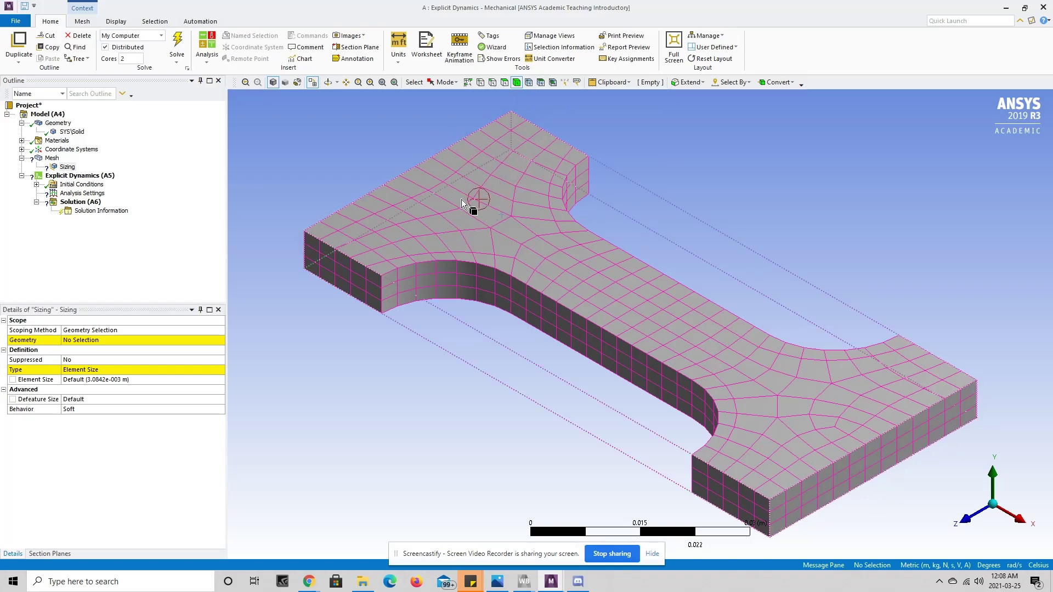
left_click(82, 341)
left_click(81, 342)
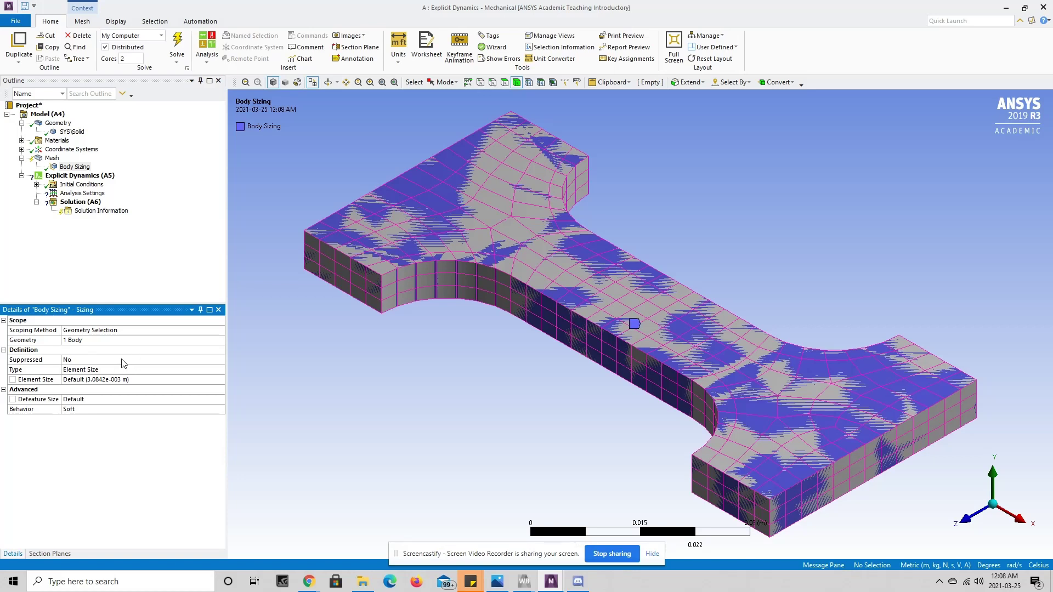
Step: Set the body sizing element size to 0.0009 m and update the mesh
left_click(86, 380)
type("0.0009")
key("Return")
right_click(53, 160)
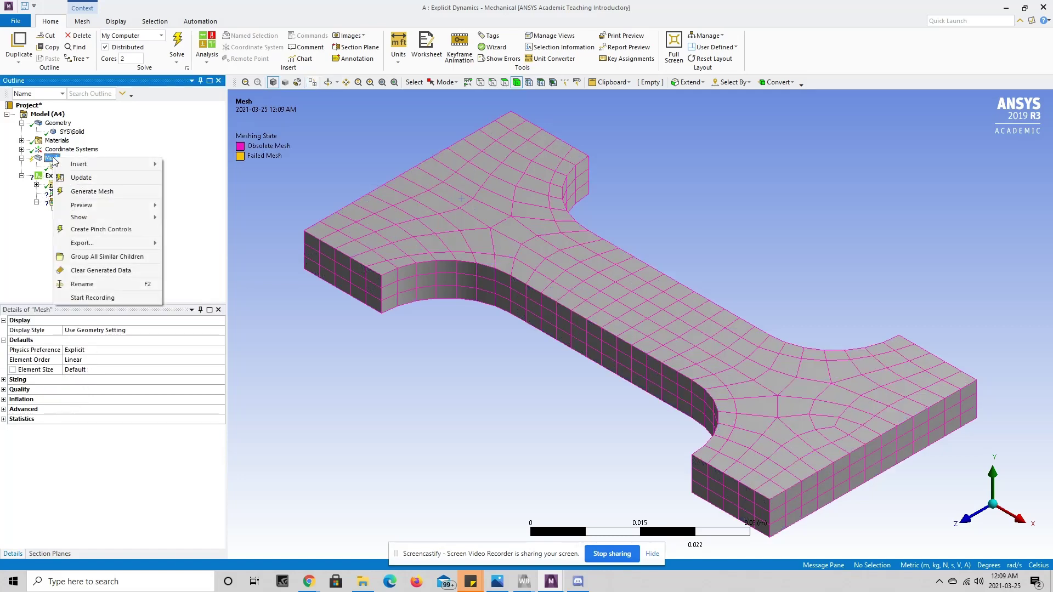
left_click(71, 180)
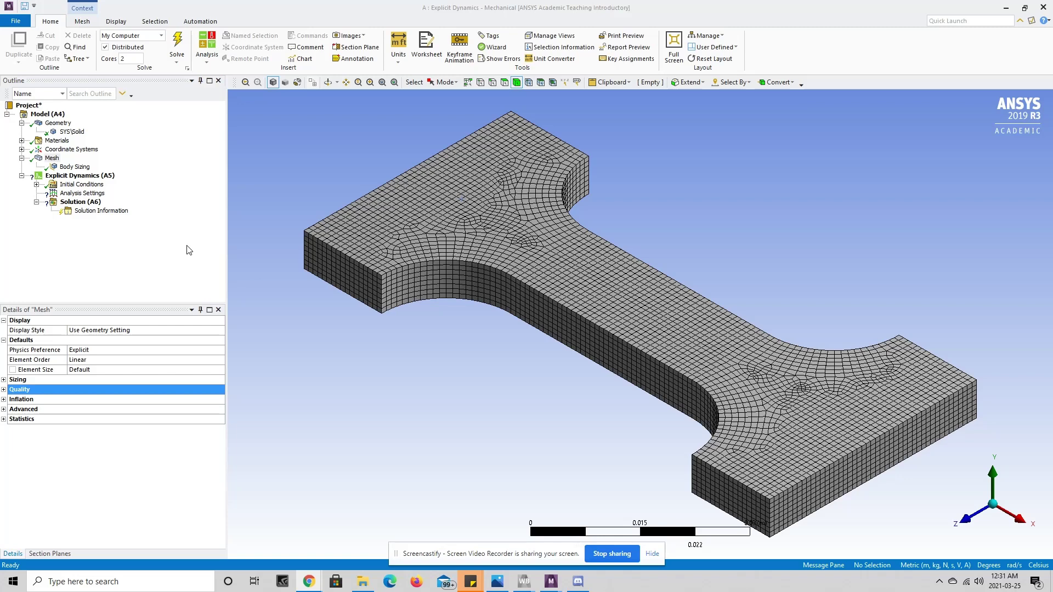
Step: Set the mesh quality metric to Skewness and inspect the lowest and ~0.51 skewness bars
left_click(52, 158)
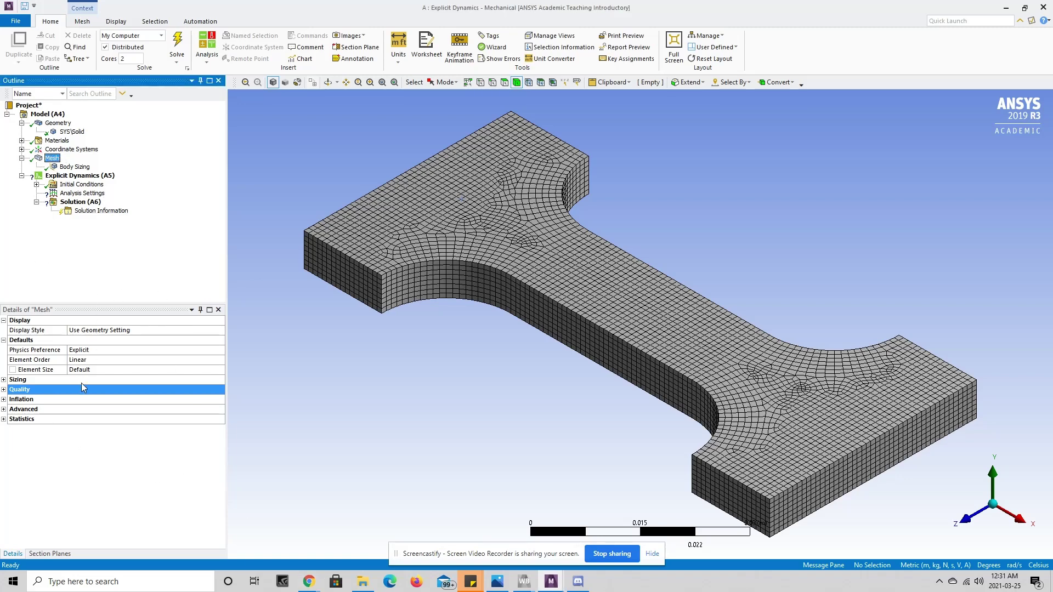
left_click(3, 390)
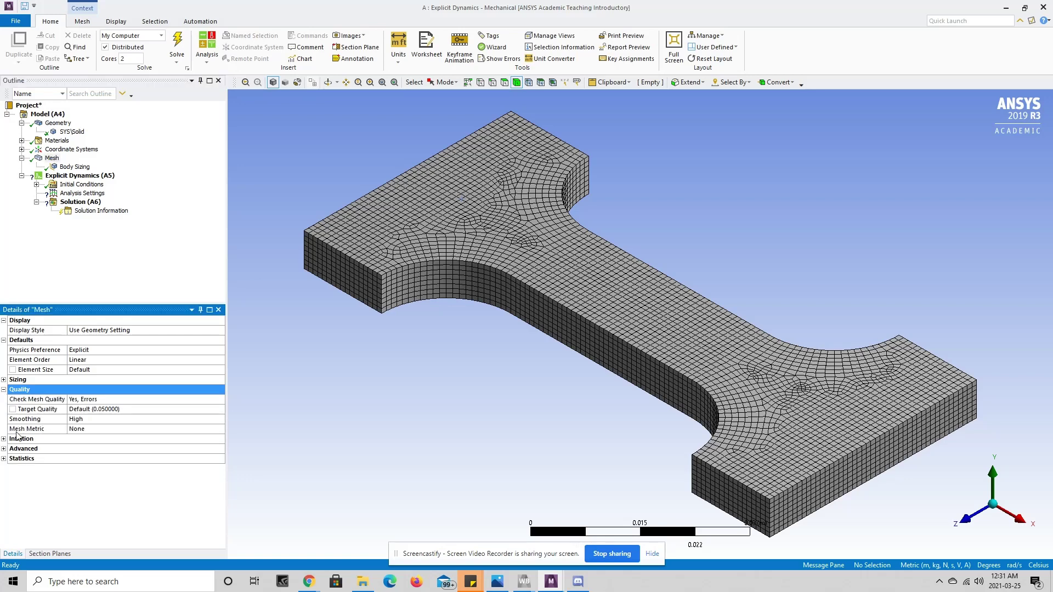
left_click(87, 432)
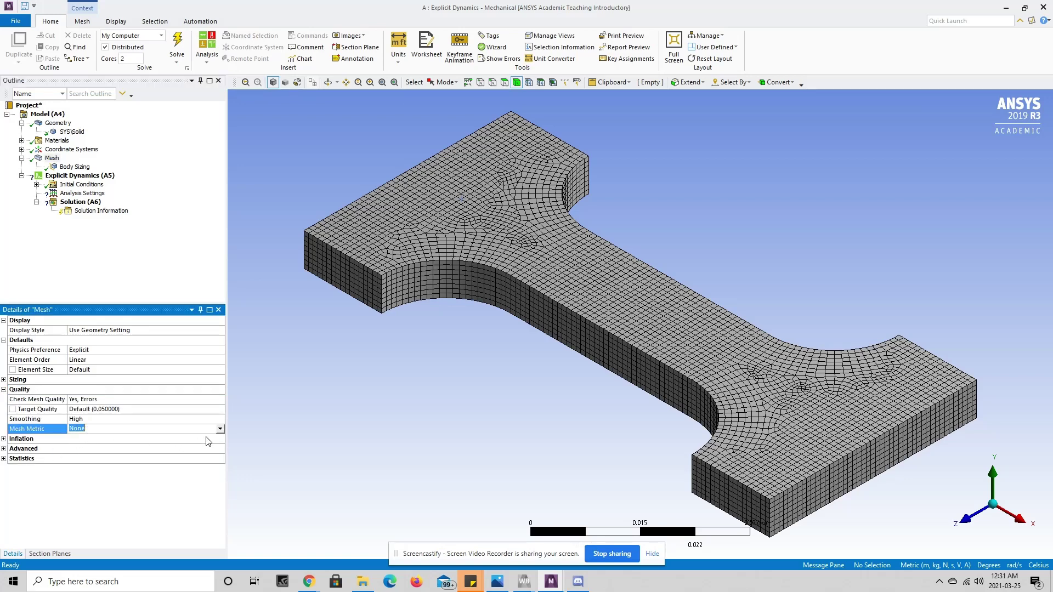
left_click(219, 429)
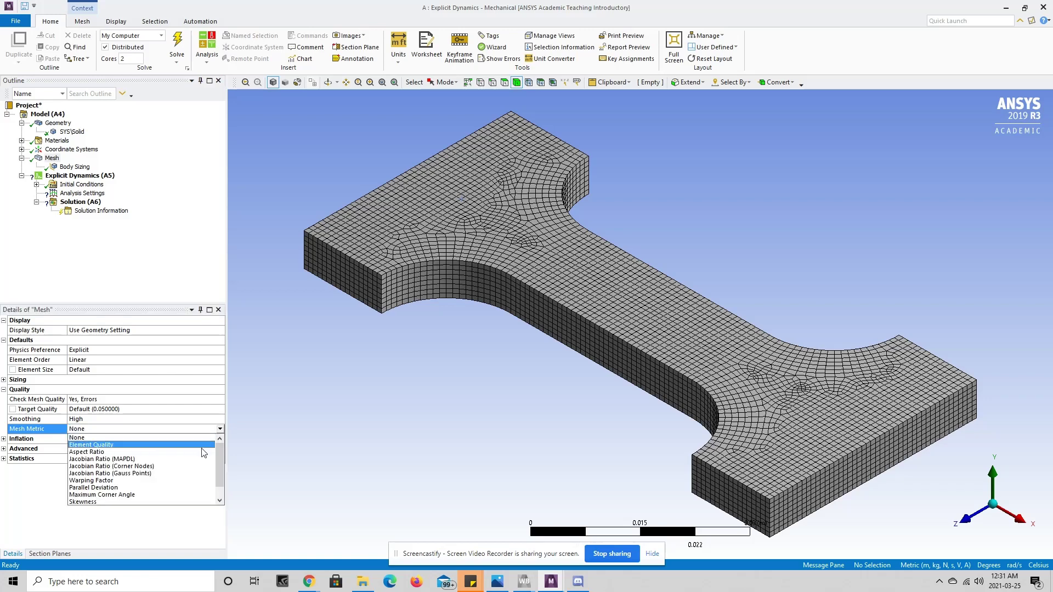
left_click(106, 503)
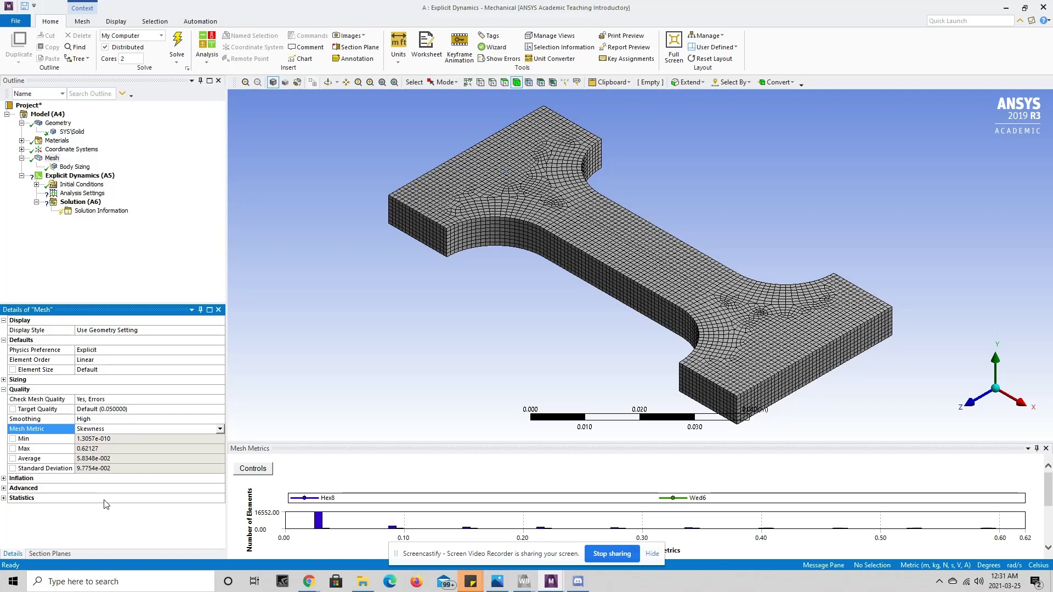
left_click(319, 521)
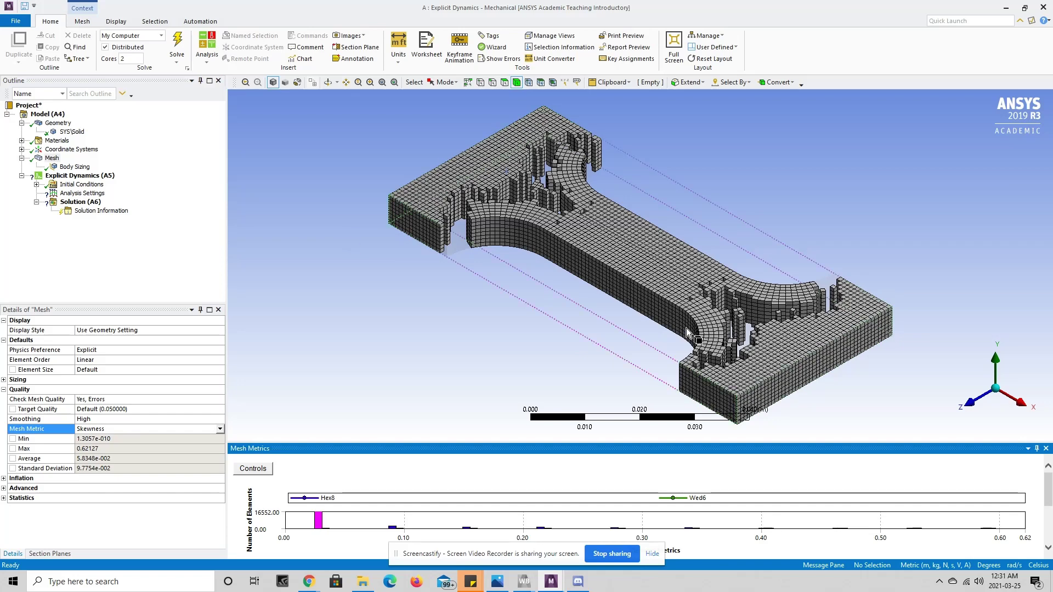
left_click(914, 530)
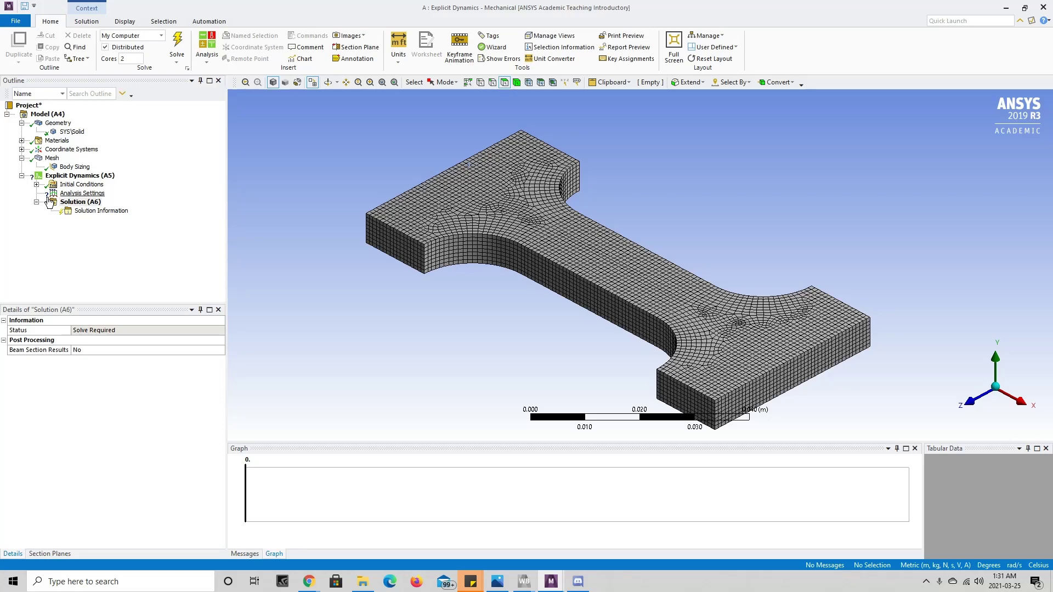
Step: Set the Explicit Dynamics analysis End Time to 0.0005 s
left_click(78, 193)
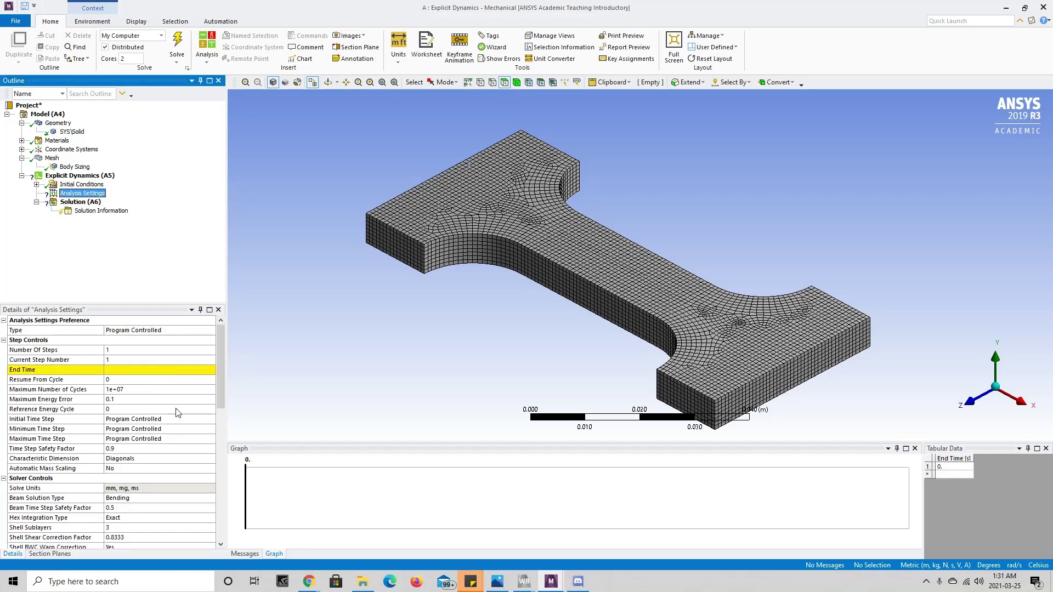
left_click(157, 370)
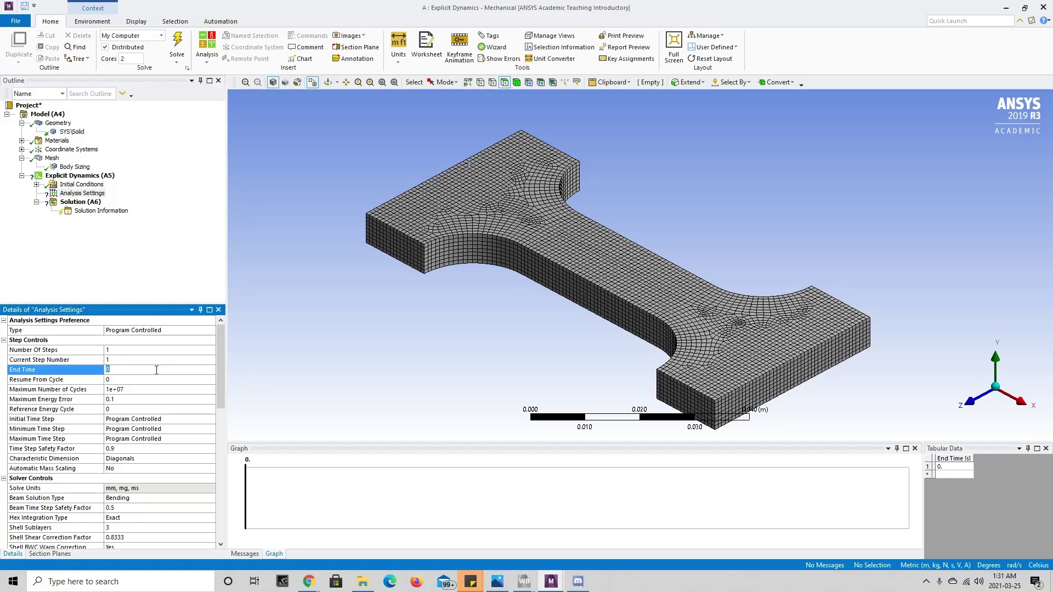
type("0.0005")
left_click(153, 266)
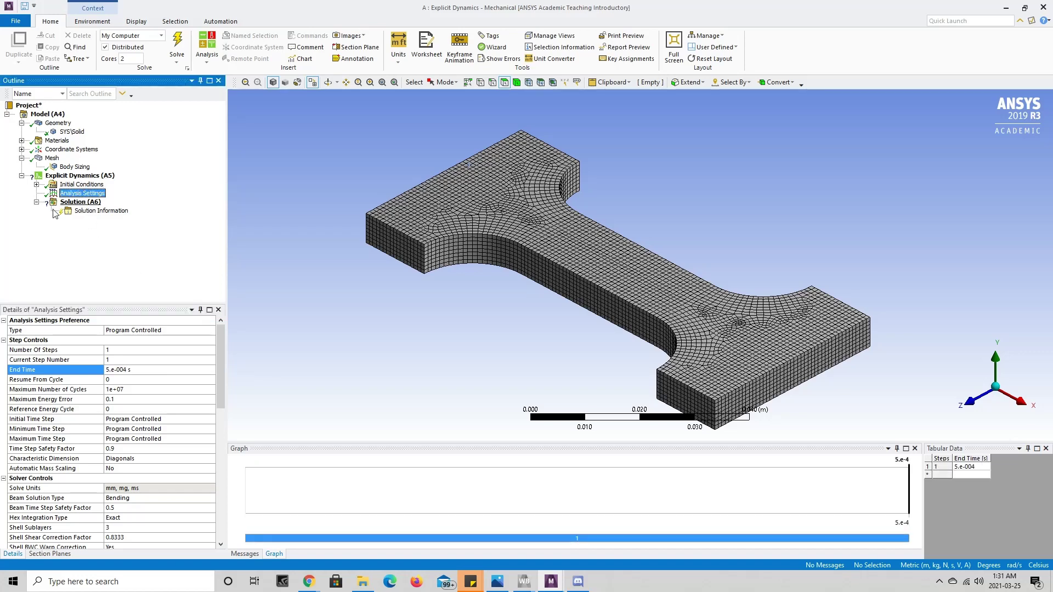
left_click(77, 177)
Step: Insert a Fixed Support on the end face of the specimen's right grip
right_click(77, 179)
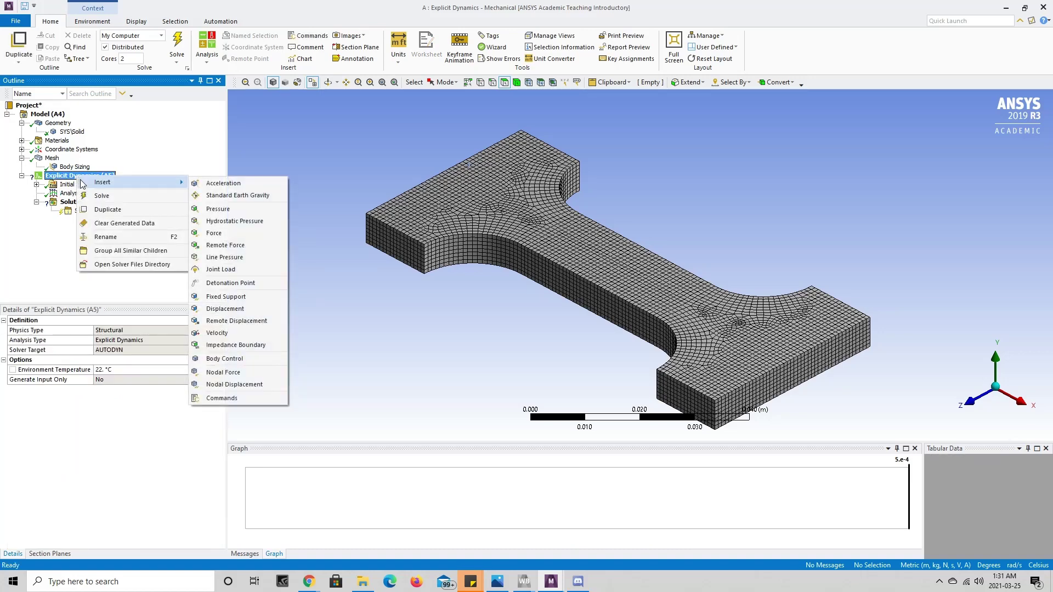
left_click(63, 282)
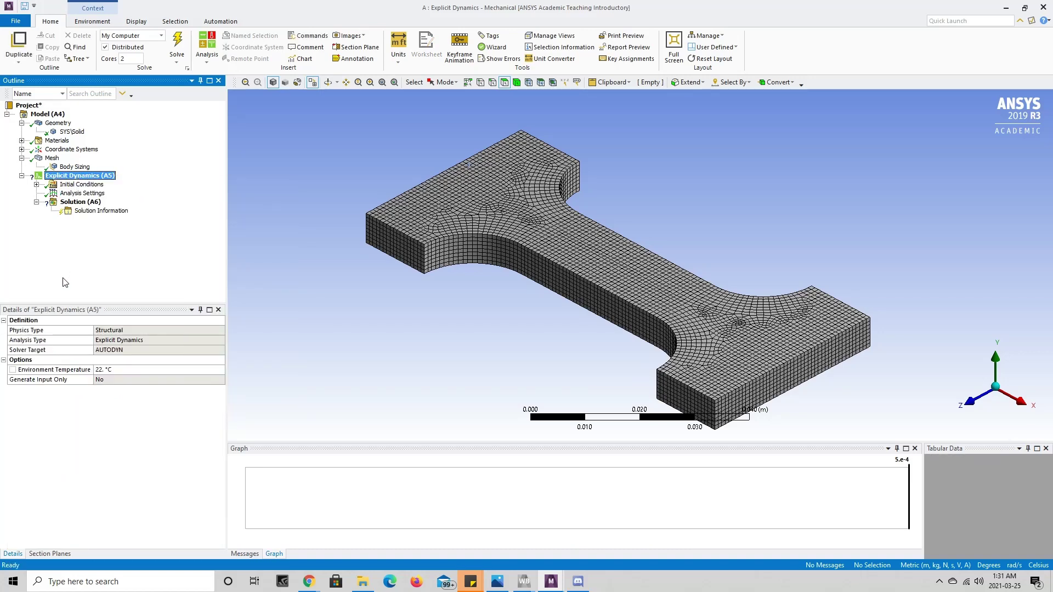
right_click(81, 179)
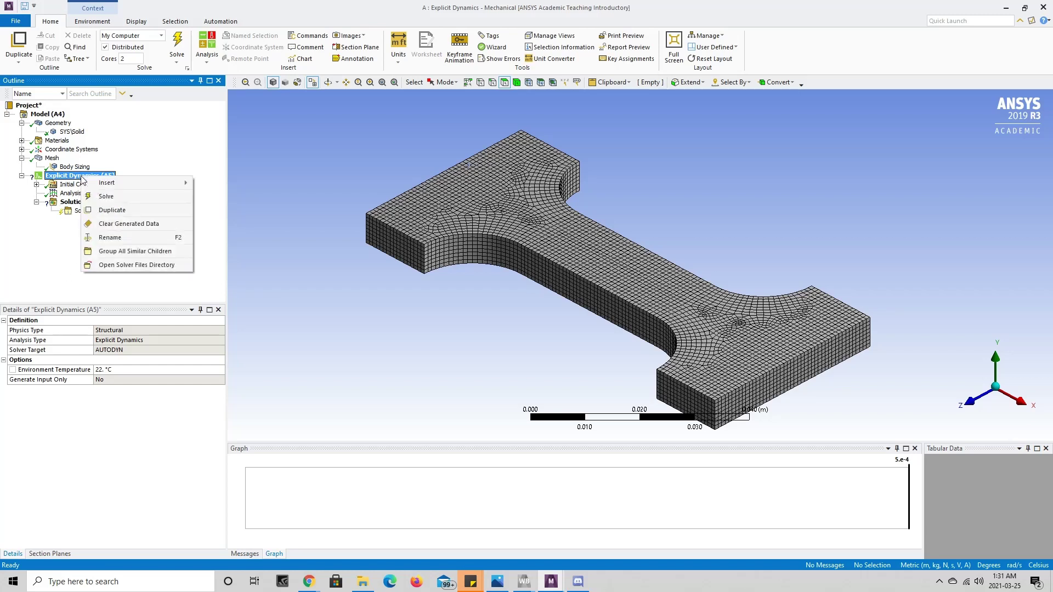
mouse_move(110, 183)
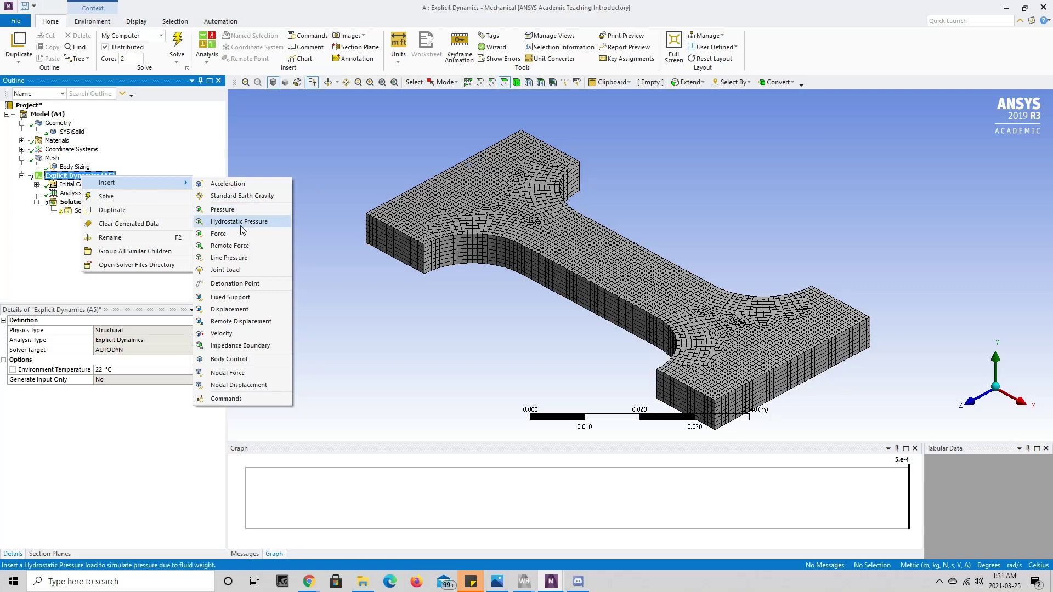
left_click(252, 298)
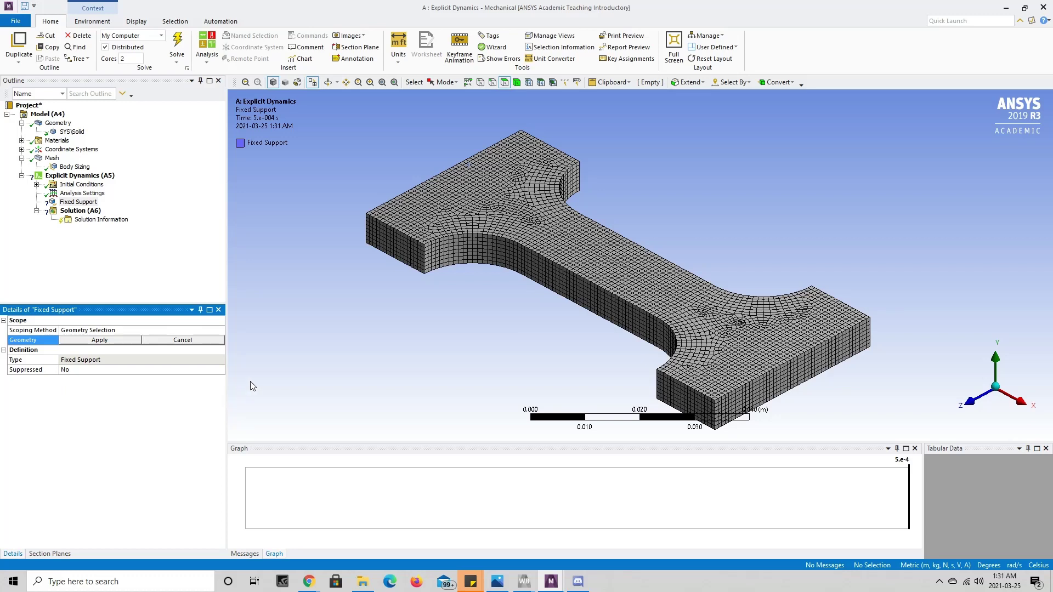
left_click(505, 83)
left_click(818, 358)
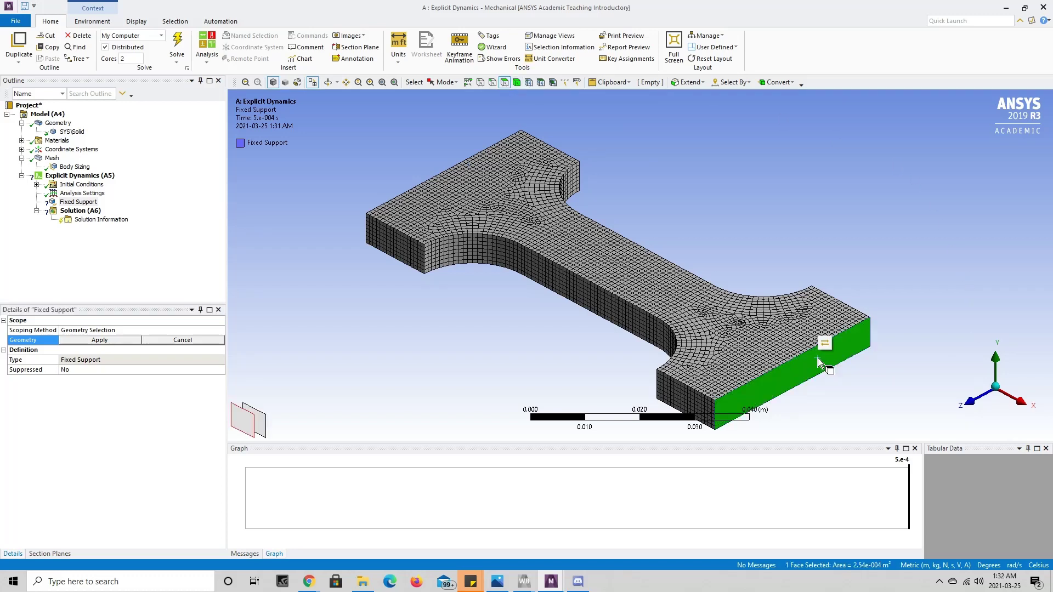
left_click(99, 340)
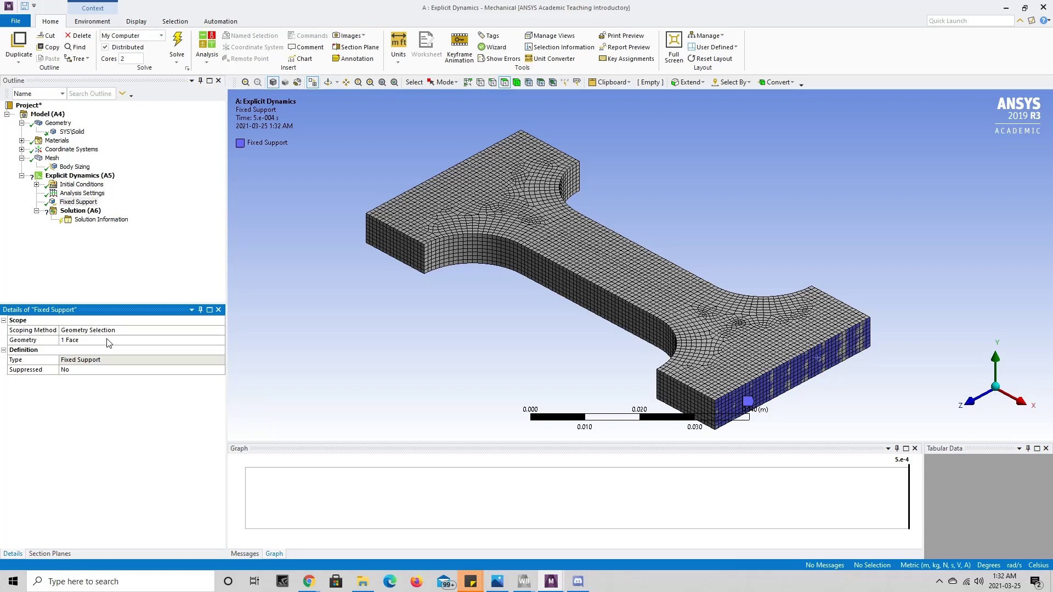
Step: Insert a Displacement boundary condition on the specimen's left end face
right_click(82, 178)
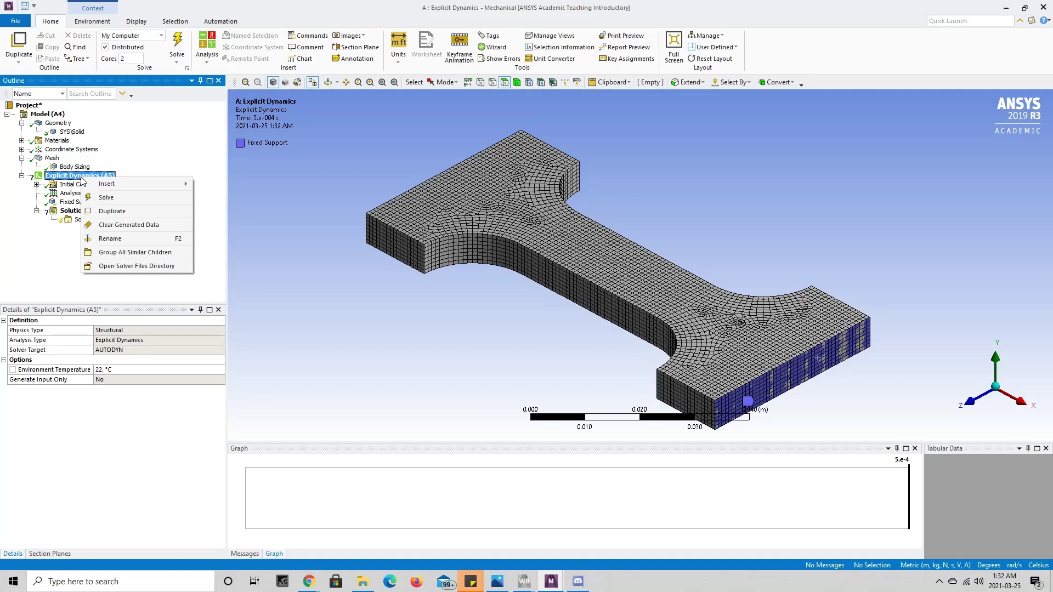
mouse_move(107, 185)
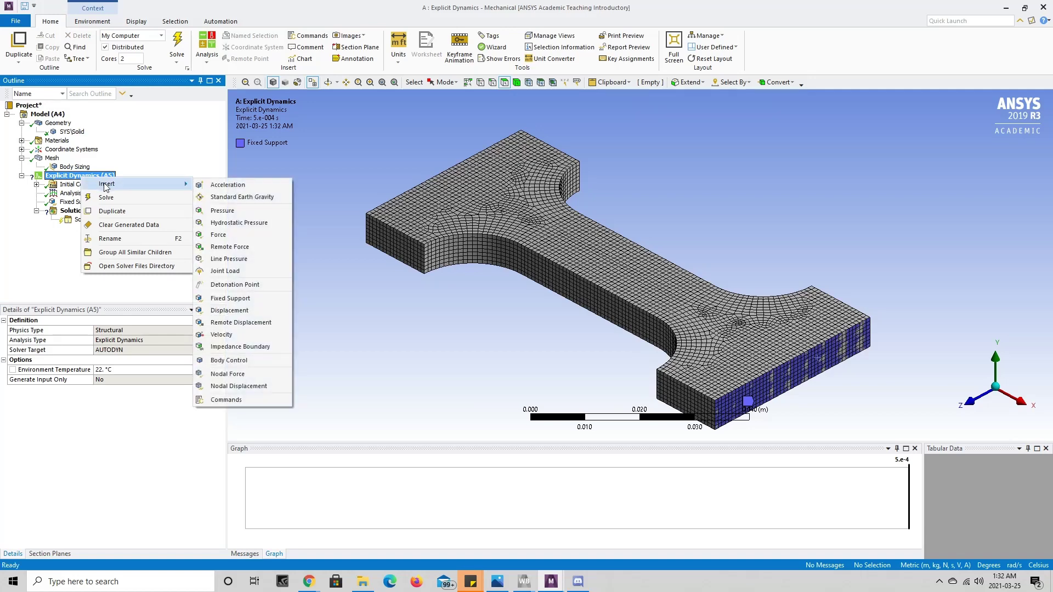
left_click(240, 310)
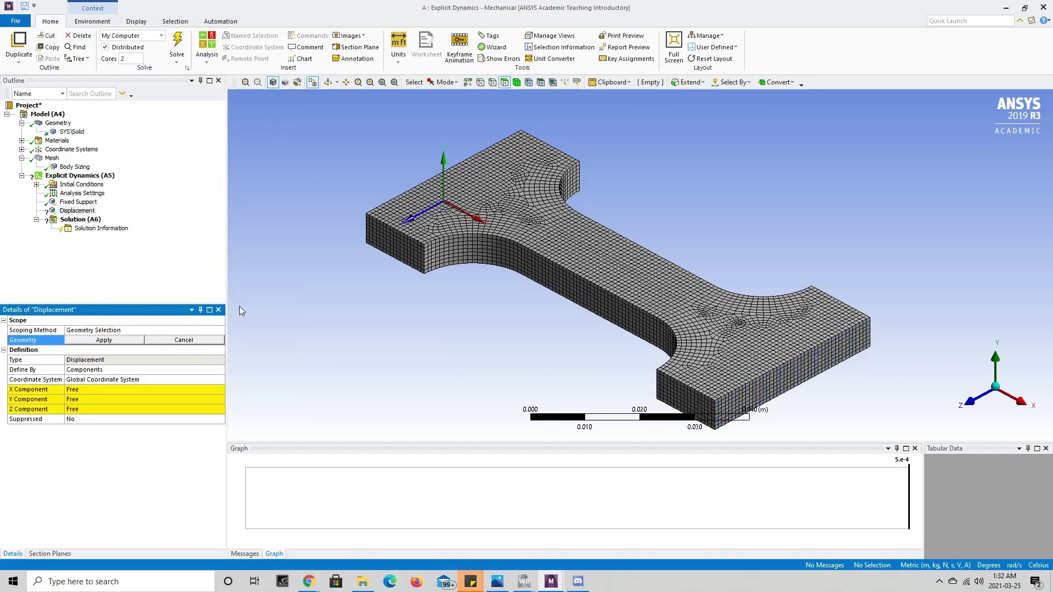
middle_click_drag(401, 177, 435, 140)
left_click(430, 132)
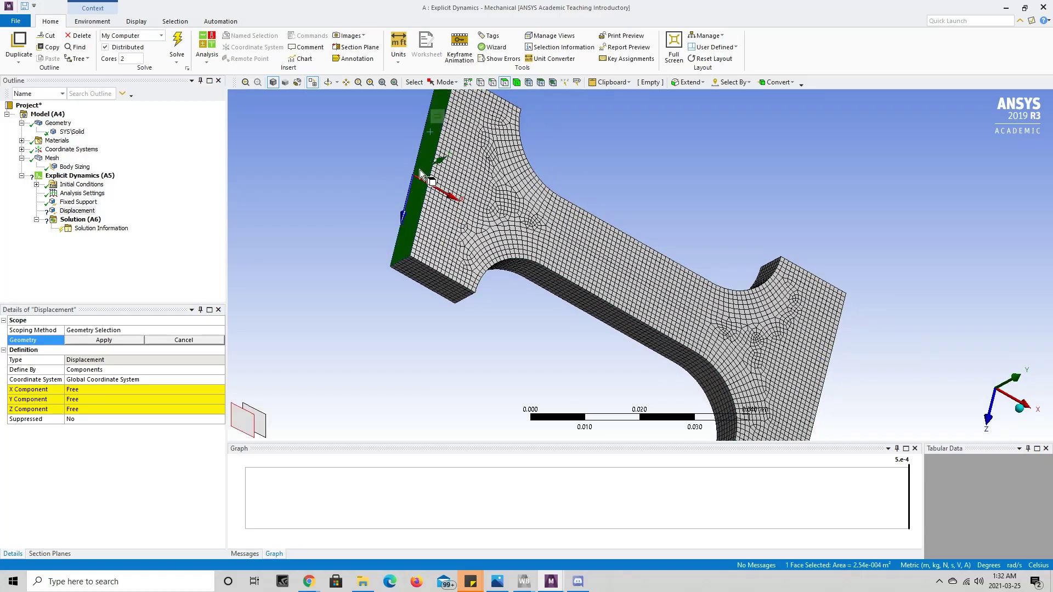
left_click(119, 341)
Step: Set the displacement's X Component to -0.025 m, leaving Y and Z free
middle_click_drag(295, 294, 322, 270)
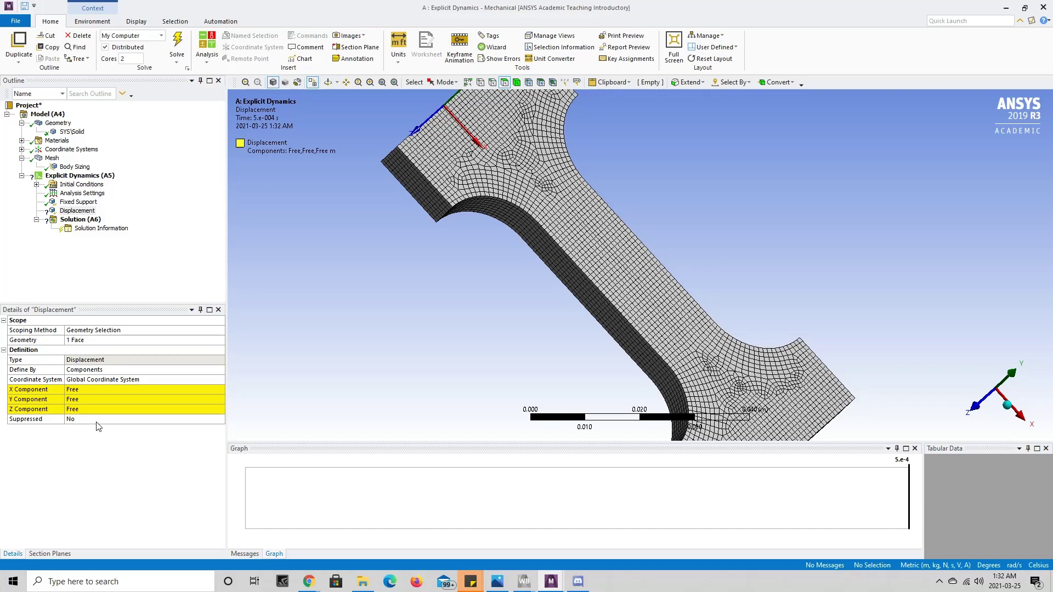
scroll(406, 347, "down", 2)
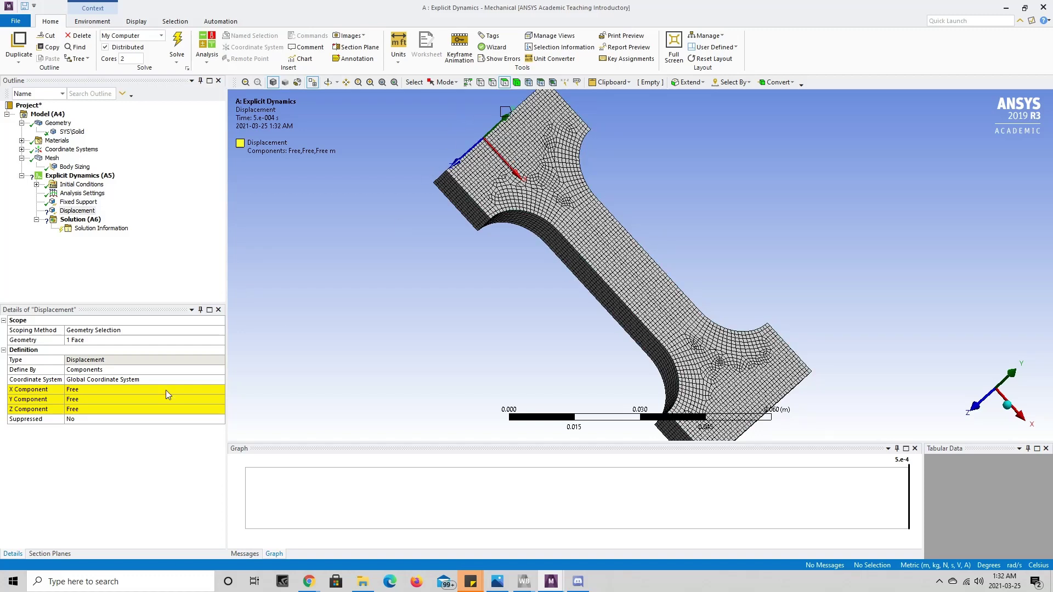
left_click(105, 391)
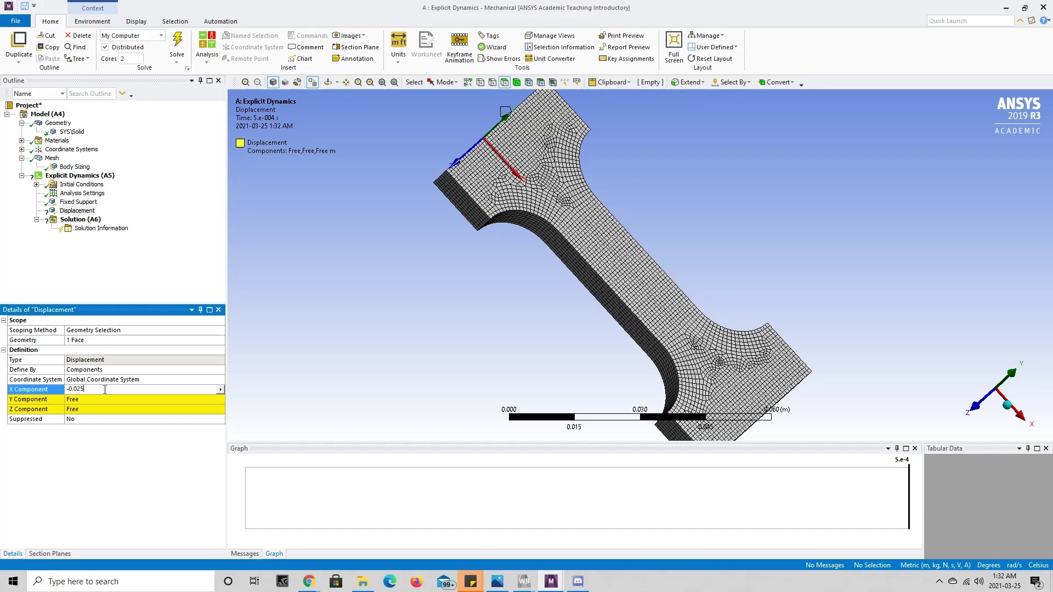
key("Return")
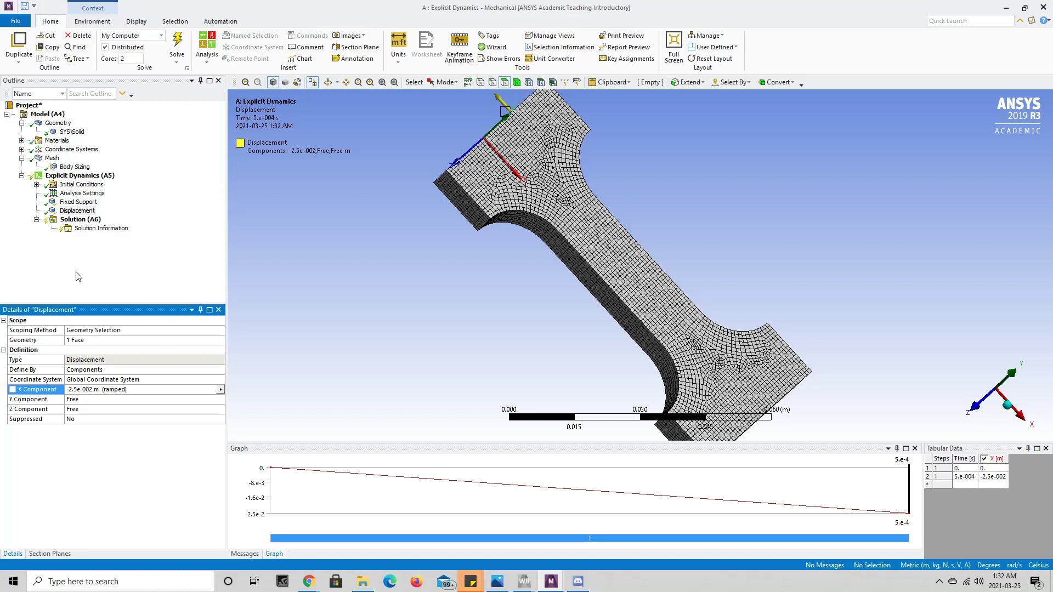
Step: Add Total Deformation and Equivalent Elastic Strain results under Solution
left_click(78, 221)
right_click(77, 222)
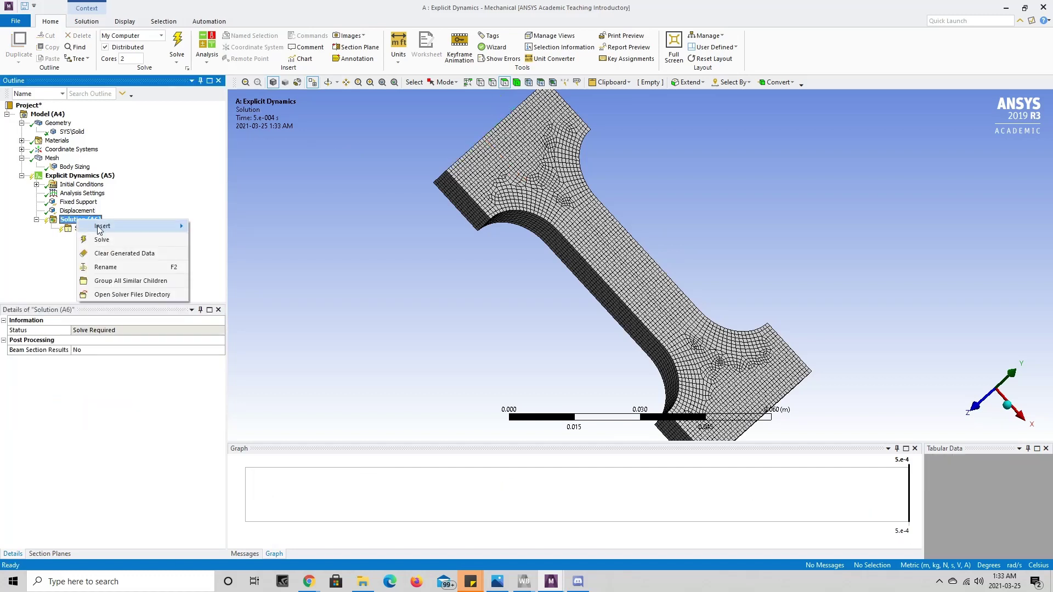
mouse_move(106, 230)
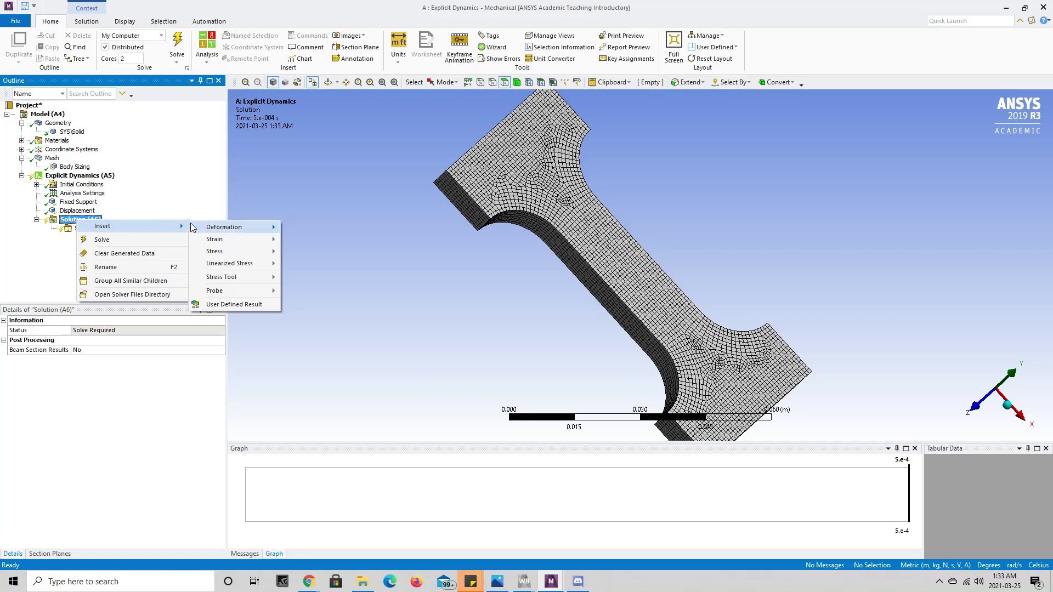
mouse_move(196, 228)
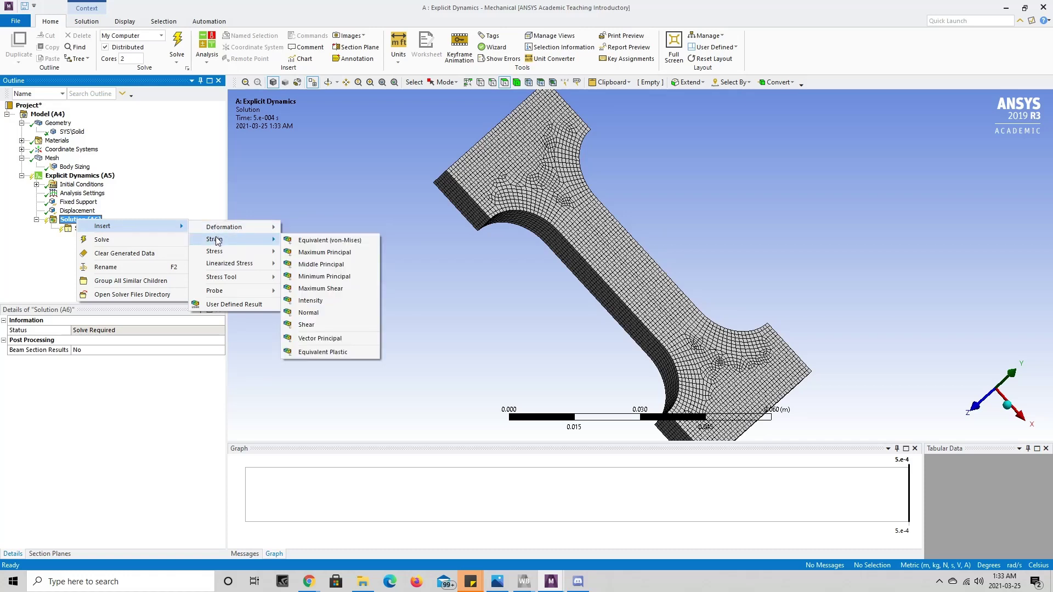
mouse_move(222, 255)
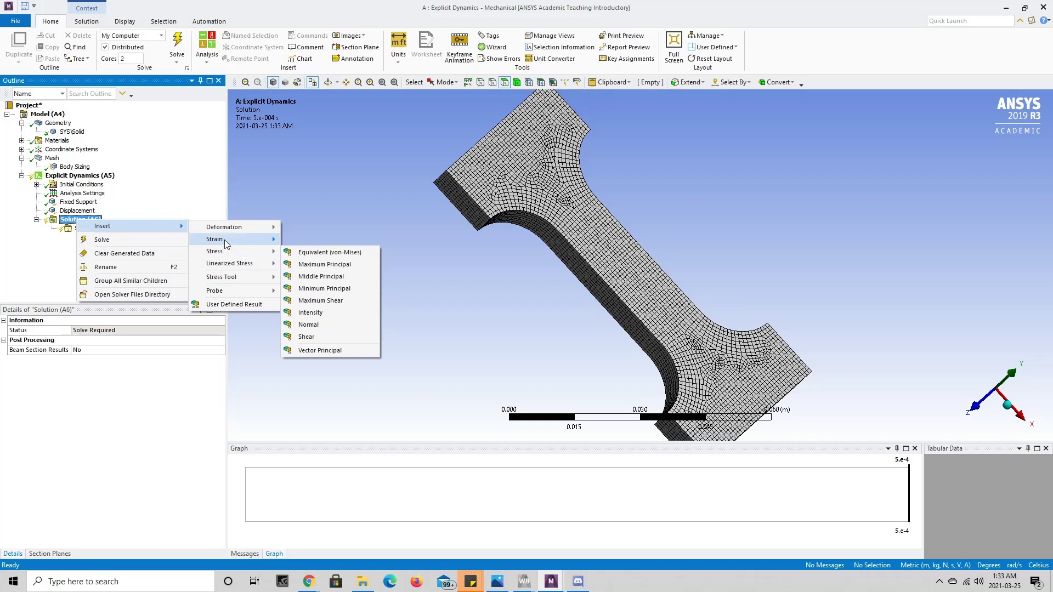
mouse_move(226, 232)
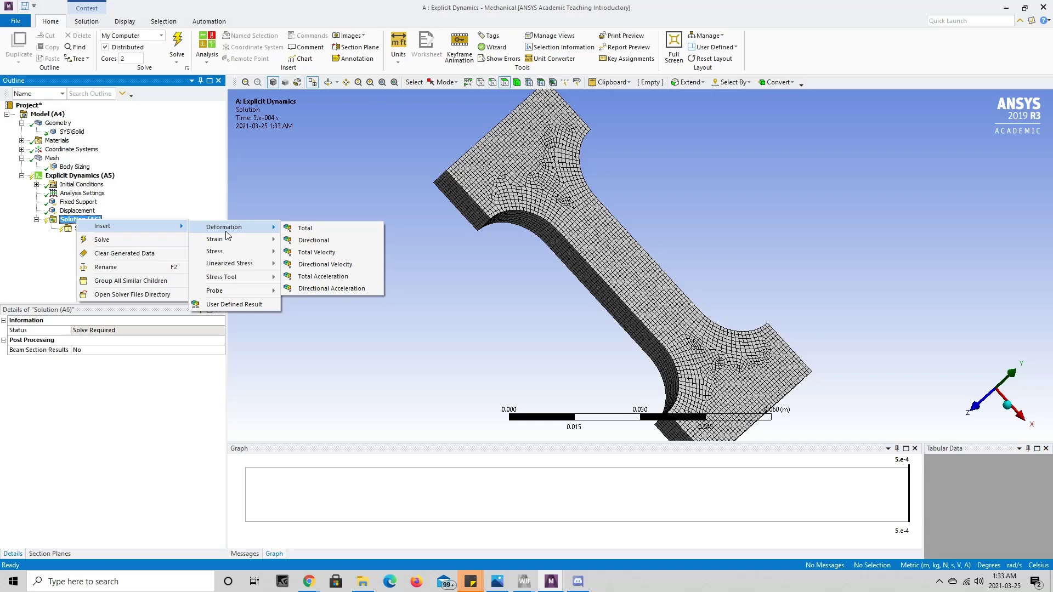
left_click(305, 228)
right_click(86, 220)
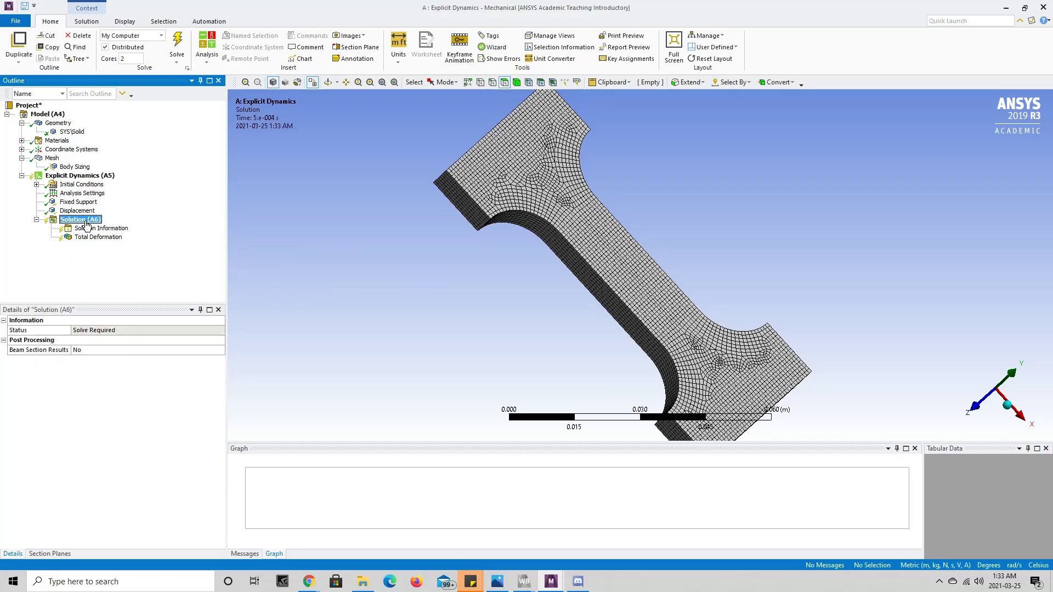
mouse_move(111, 231)
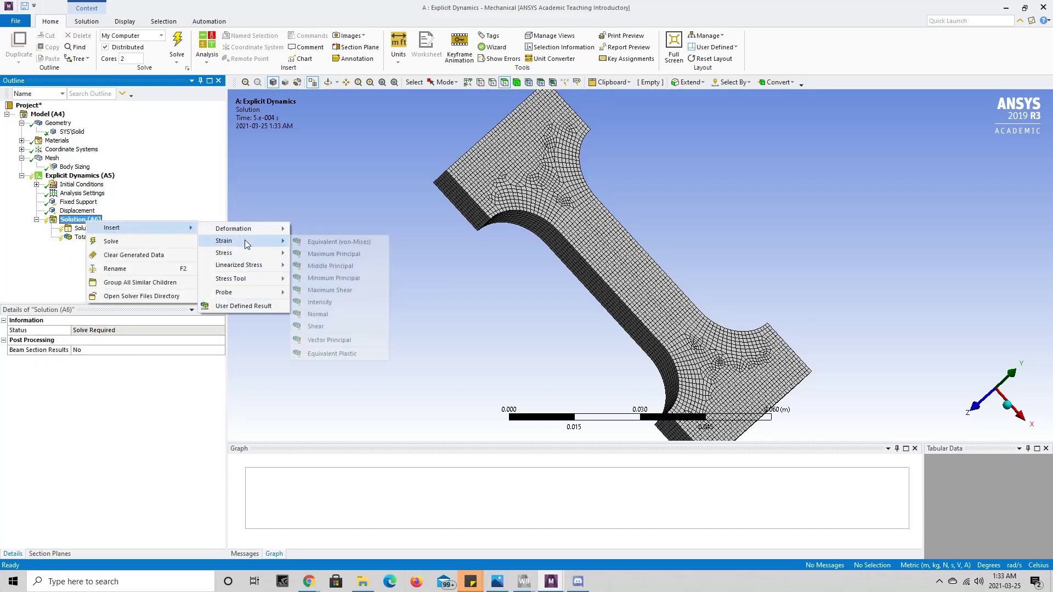
left_click(325, 256)
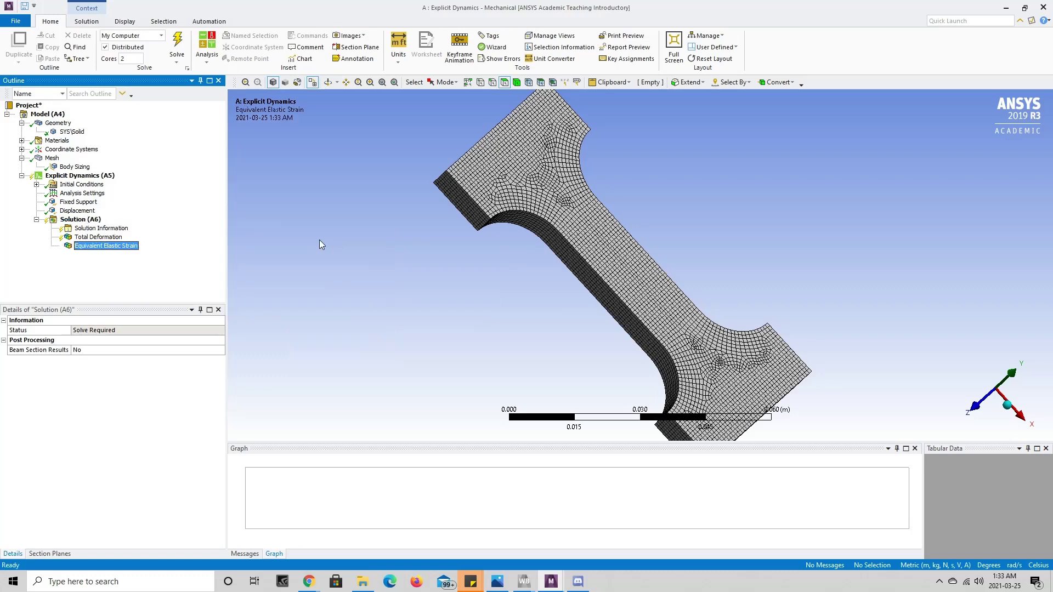
Step: Add Equivalent (von-Mises) Stress, Maximum Principal Elastic Strain and Maximum Principal Stress results
right_click(82, 221)
mouse_move(106, 224)
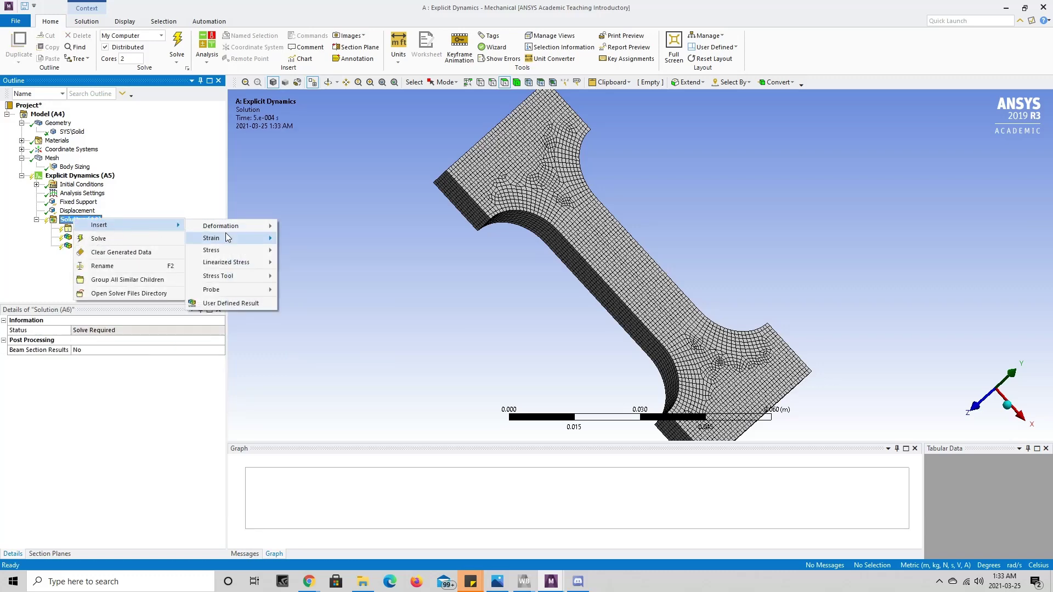
mouse_move(231, 252)
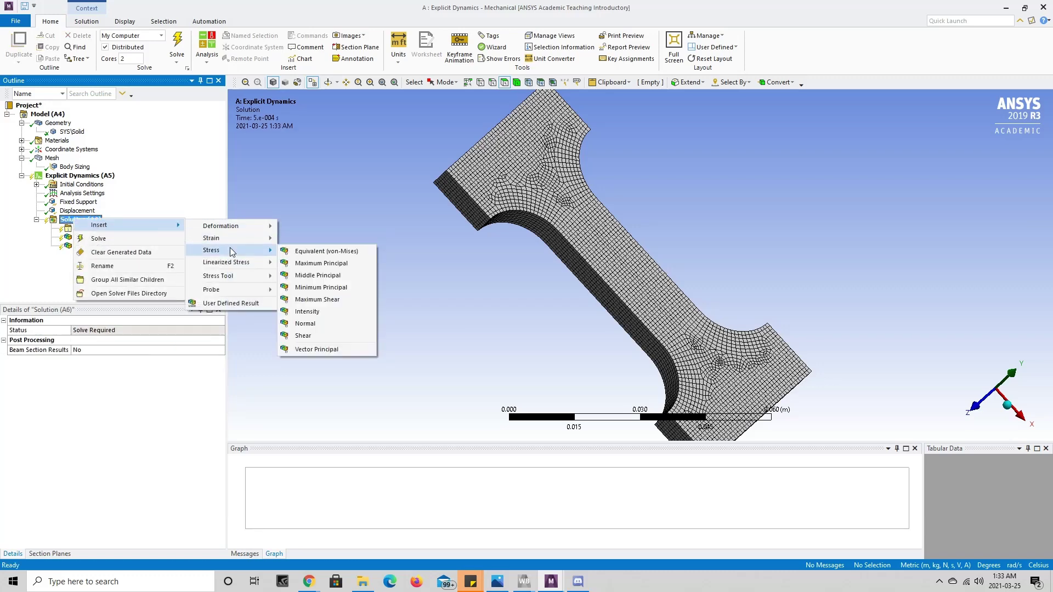
left_click(305, 253)
right_click(95, 223)
mouse_move(113, 225)
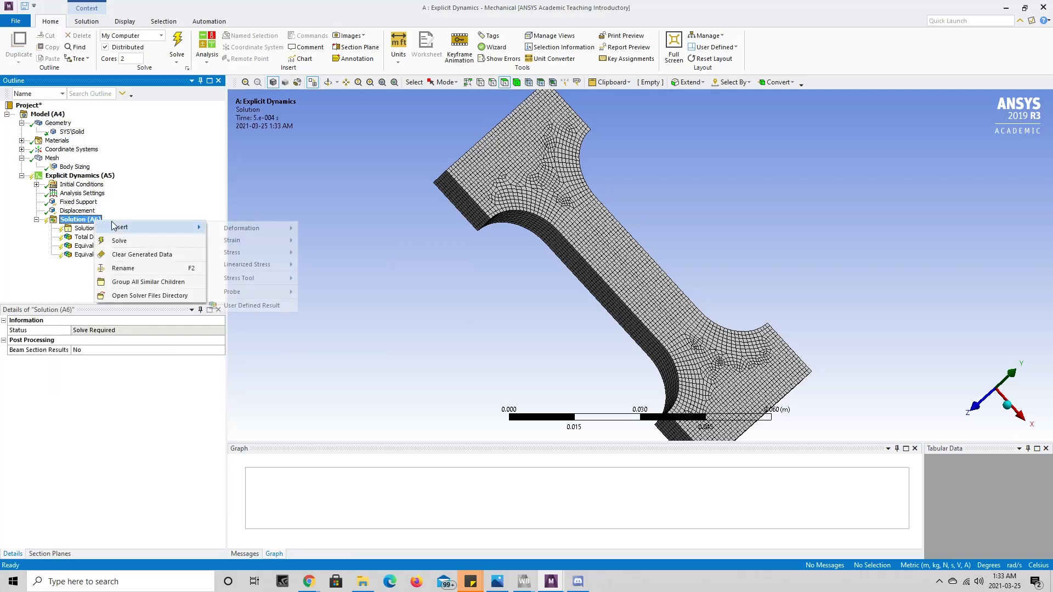
mouse_move(283, 241)
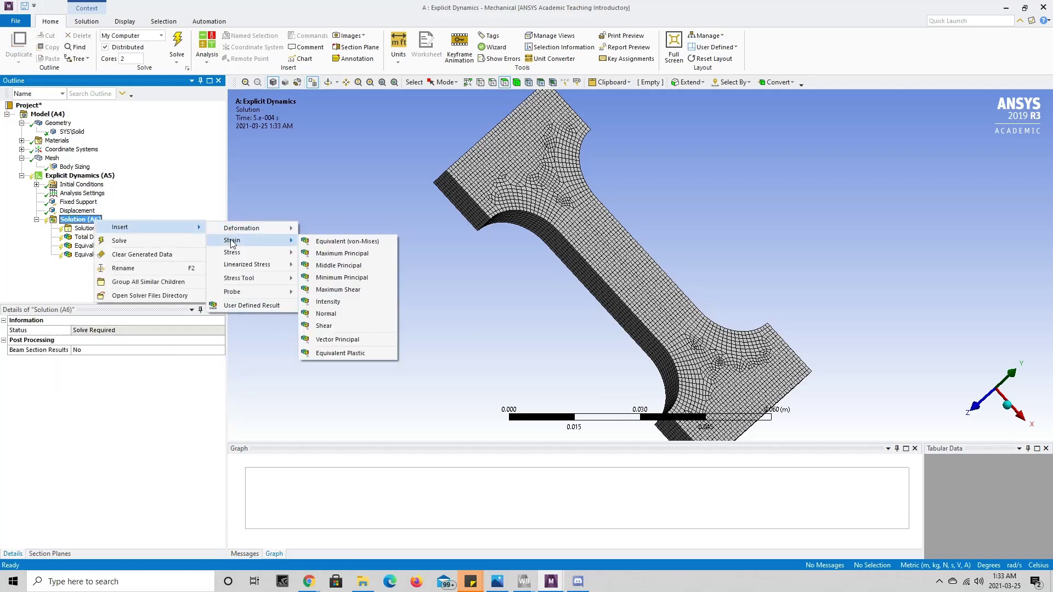
left_click(325, 254)
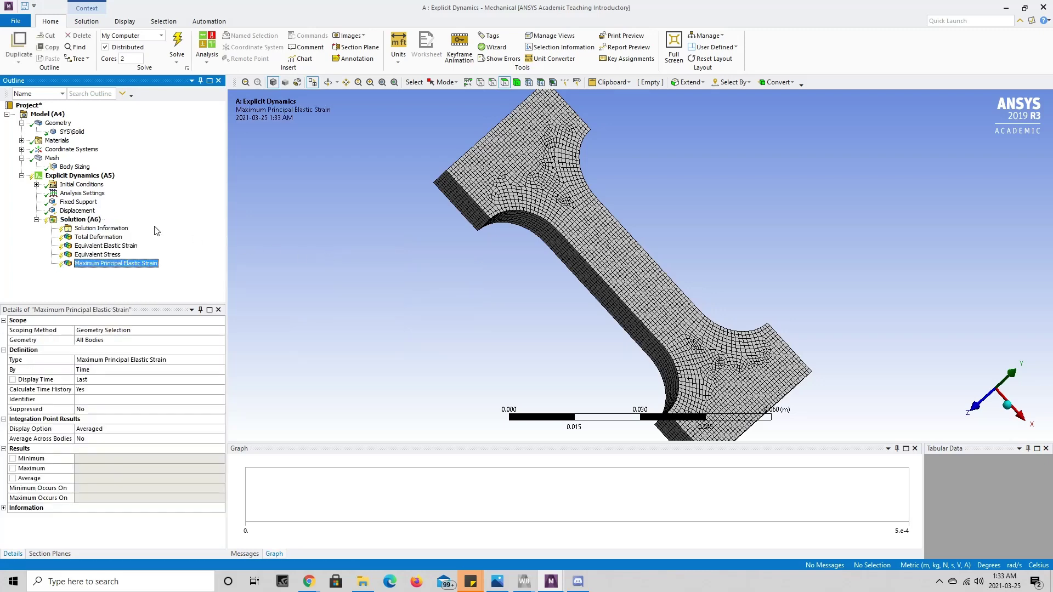
right_click(95, 222)
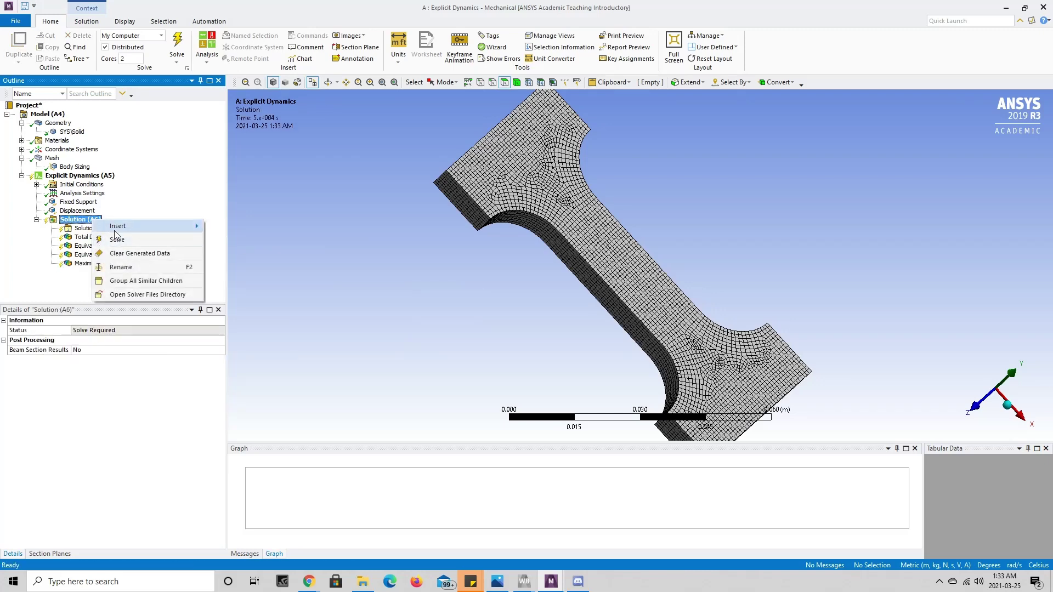
mouse_move(121, 226)
mouse_move(250, 254)
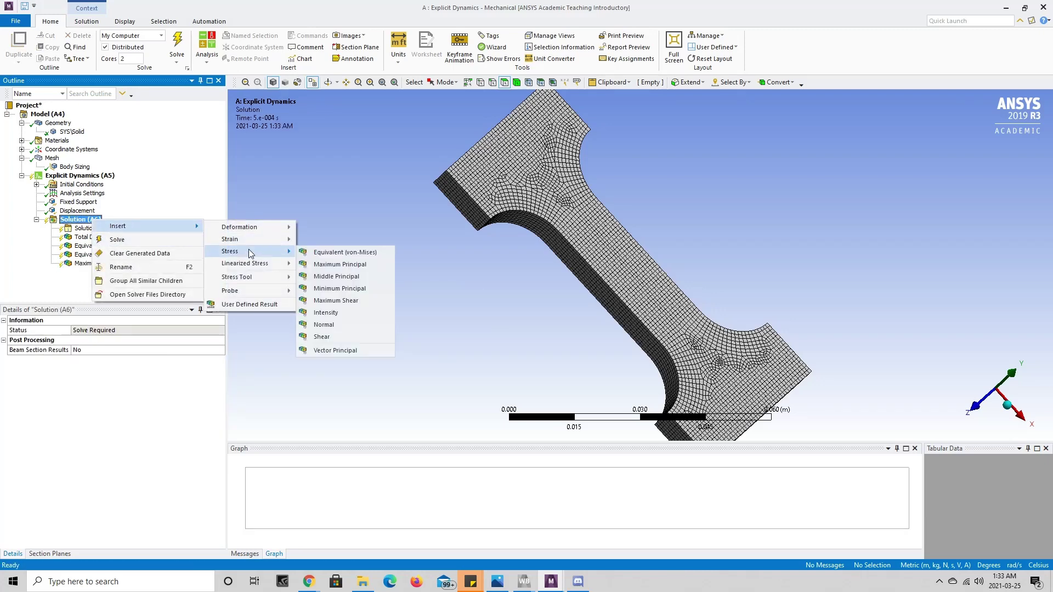
left_click(337, 264)
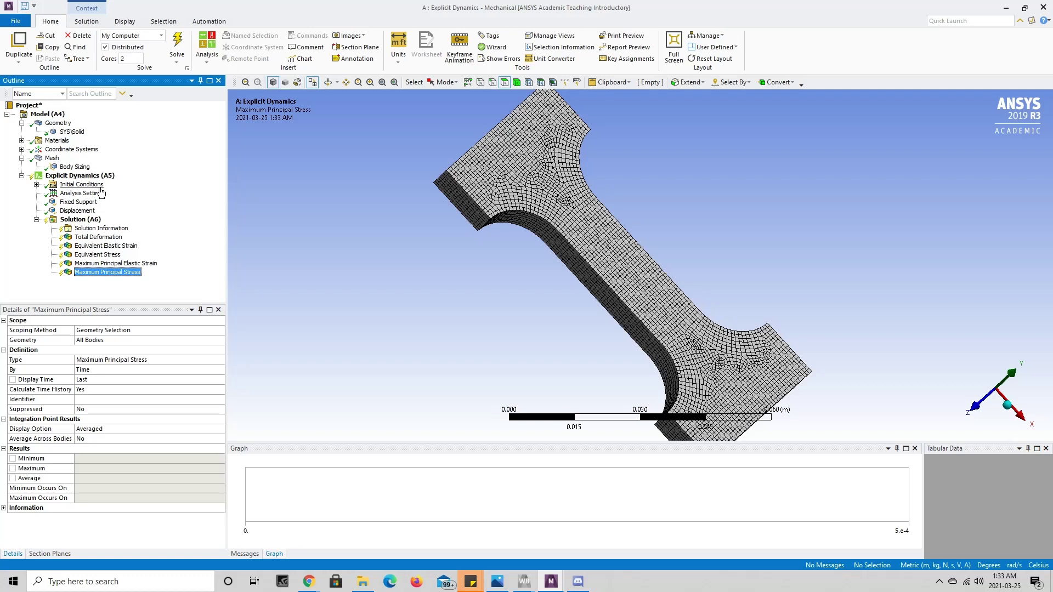
Step: Solve the Explicit Dynamics (A5) analysis and monitor the Solution Information solver output
right_click(97, 181)
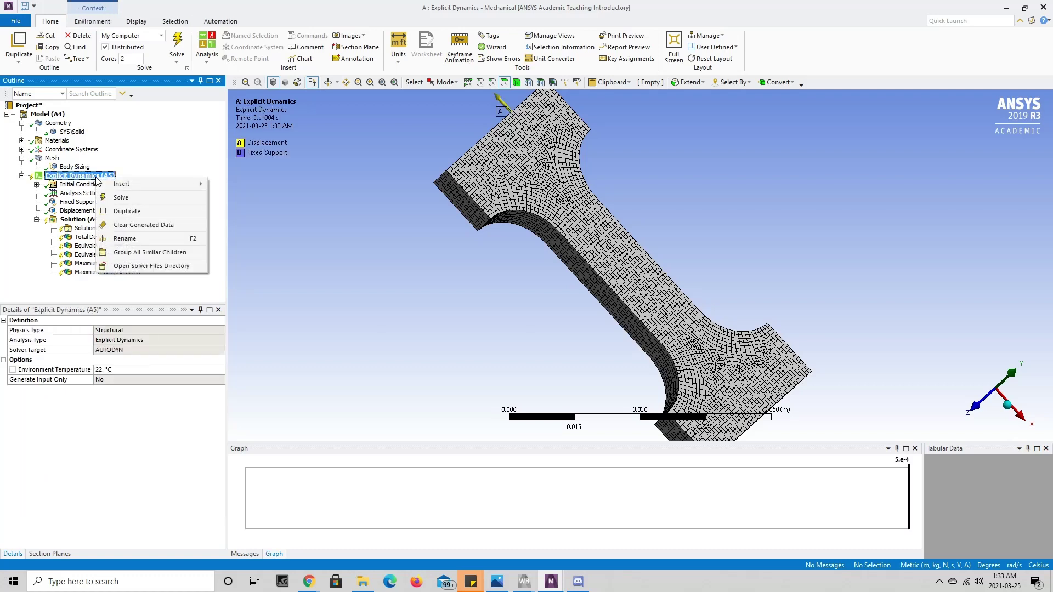
left_click(117, 204)
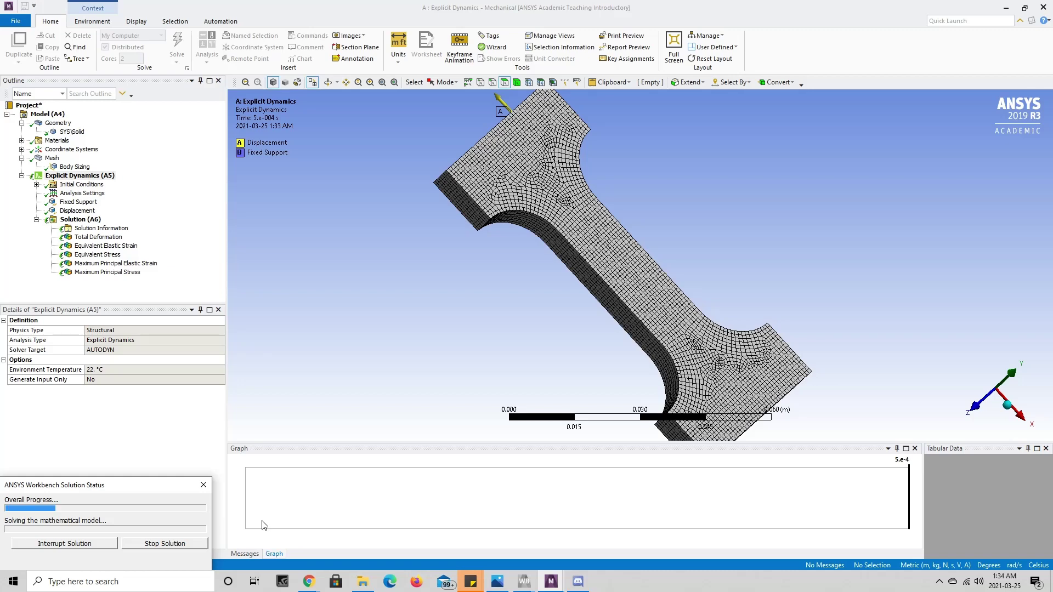
left_click(114, 230)
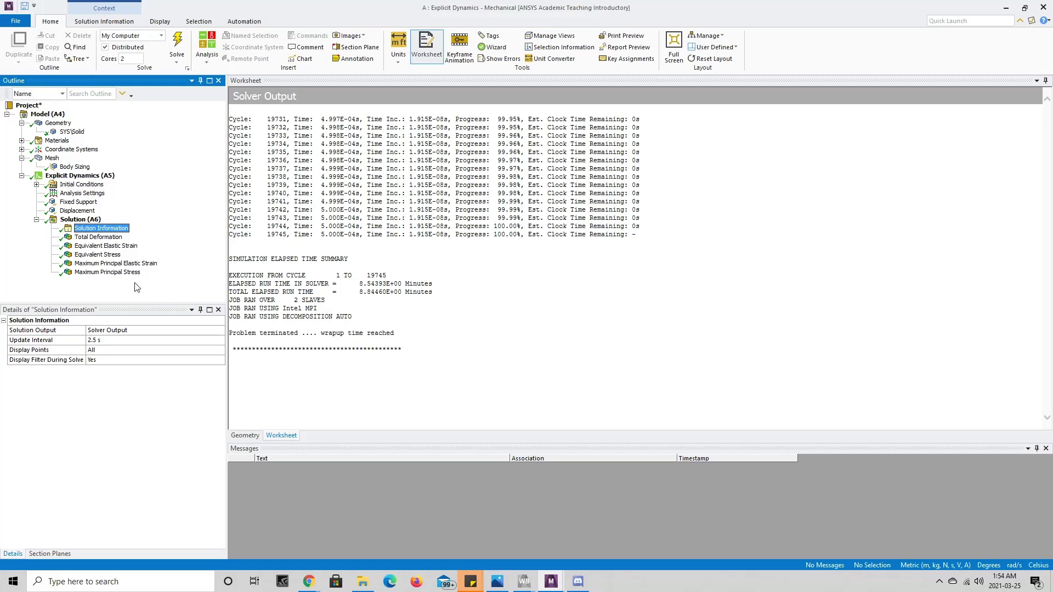
Step: Animate the Equivalent Stress contour, pausing at 3.9474e-4 s, then playing through fracture
left_click(121, 255)
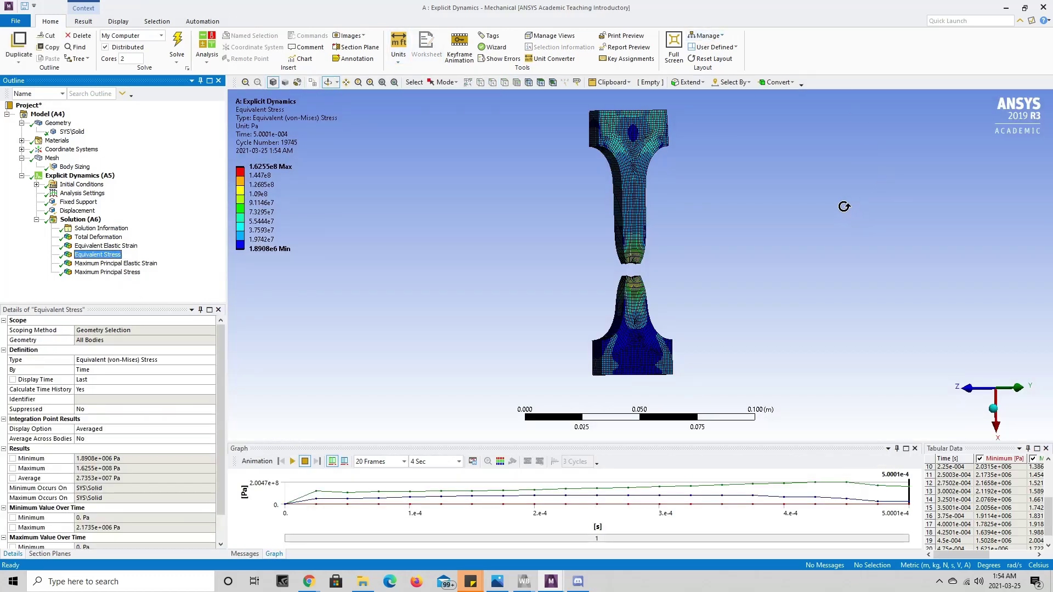
left_click(293, 462)
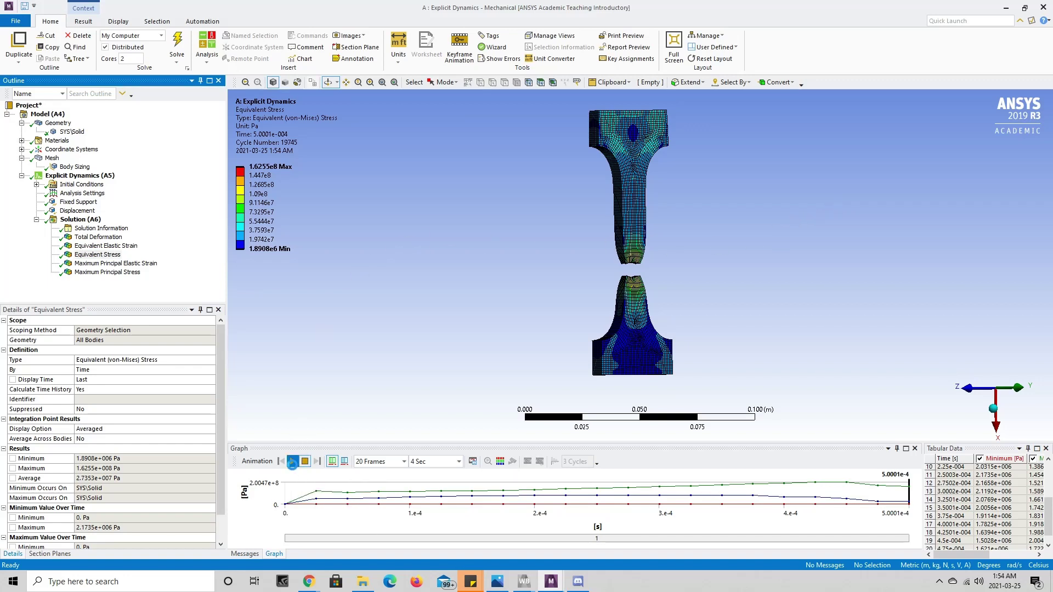
left_click(293, 461)
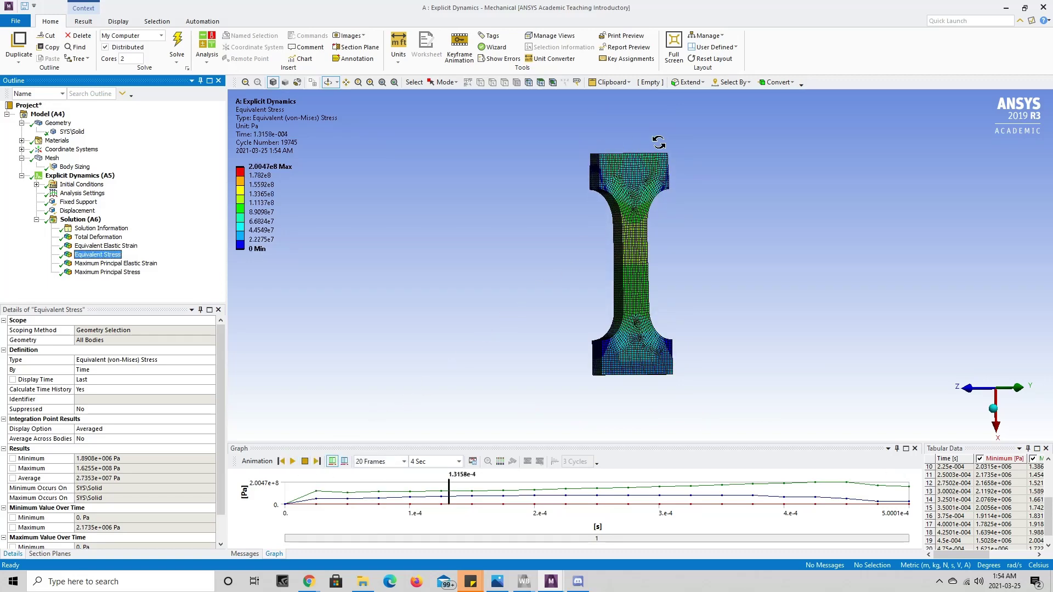
left_click(294, 463)
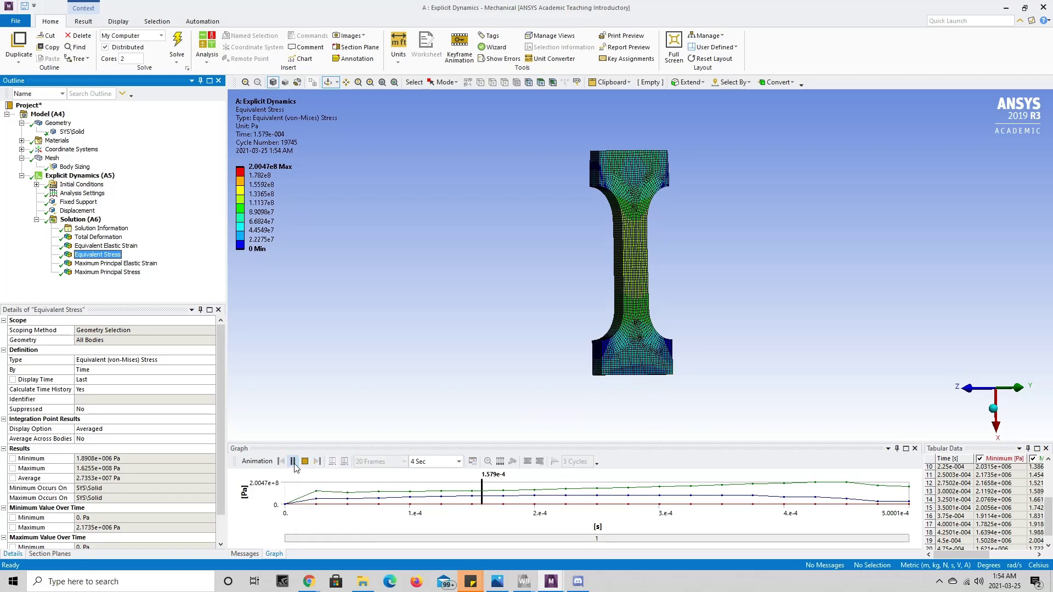
left_click(294, 462)
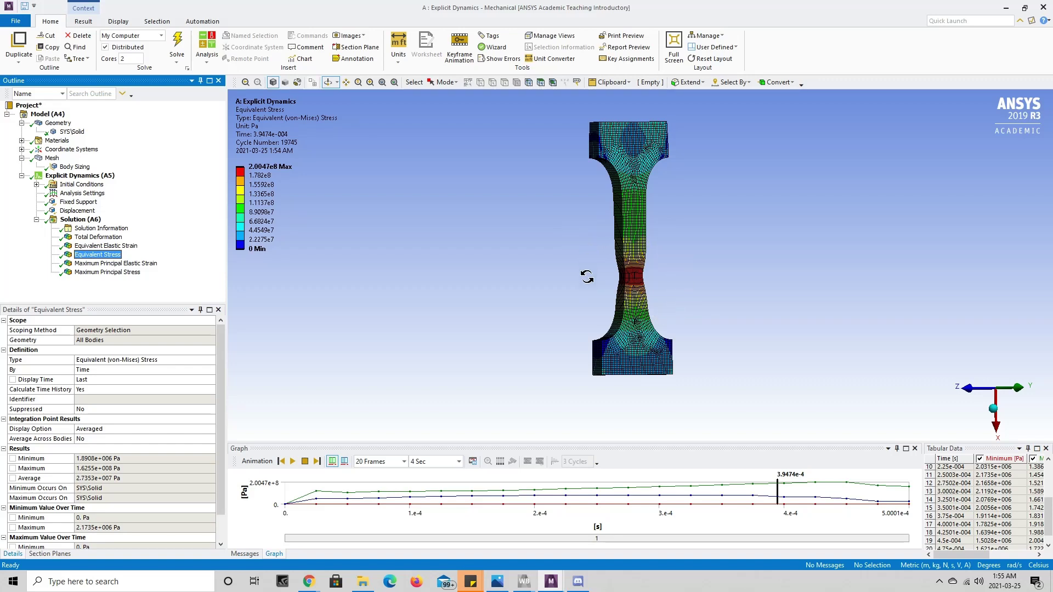
left_click(292, 461)
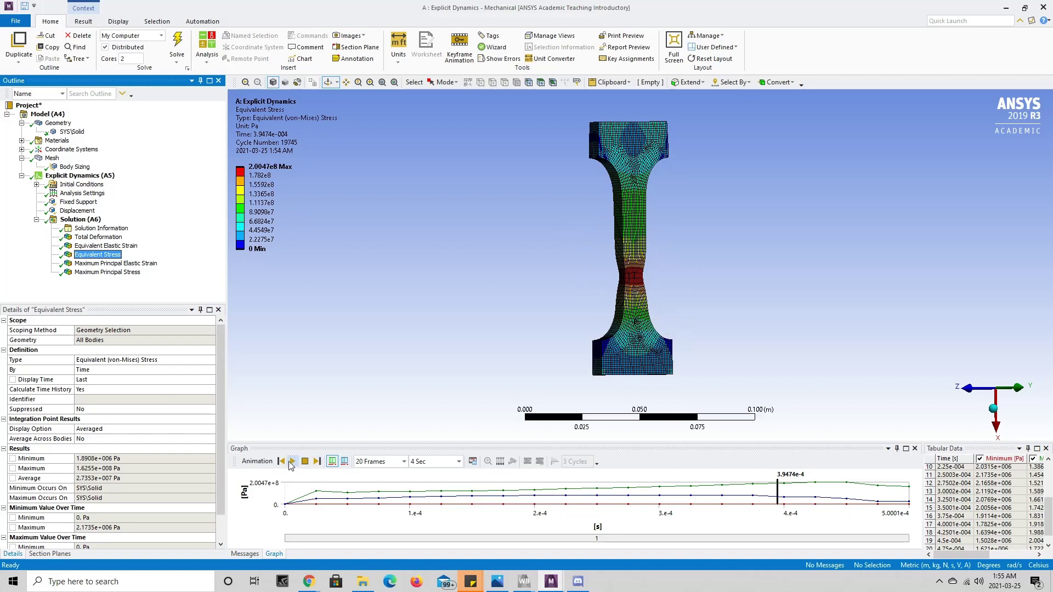